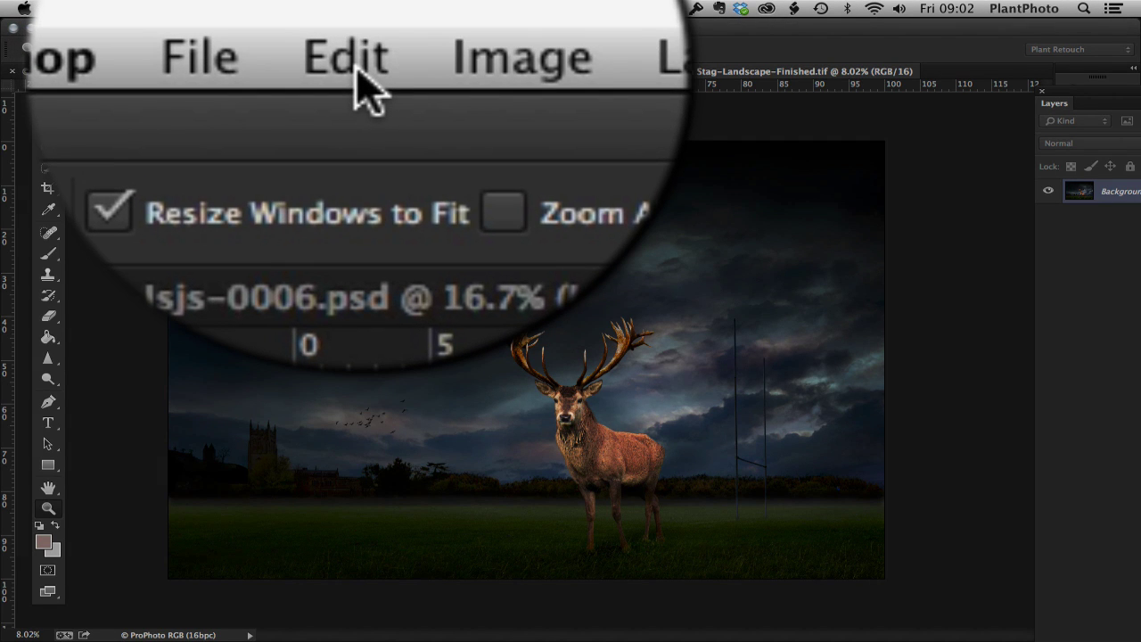
Show the Edit menu for the stag image, where Perspective Warp is greyed out
left_click(187, 10)
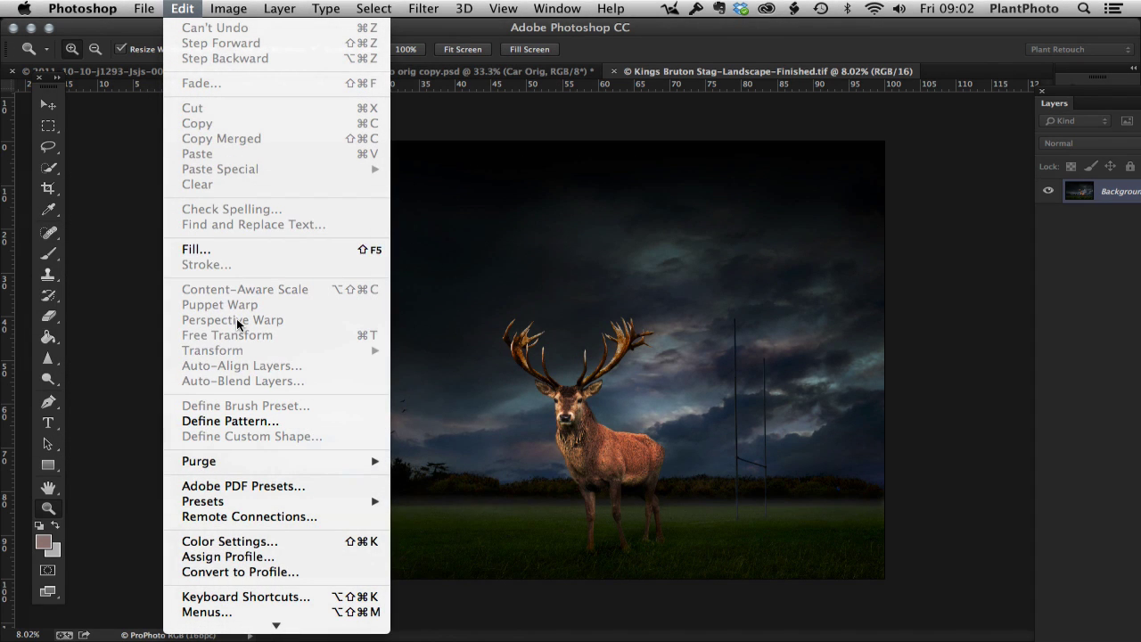
Keep Use Graphics Processor enabled in the Performance advanced settings and close Preferences
mouse_move(76, 14)
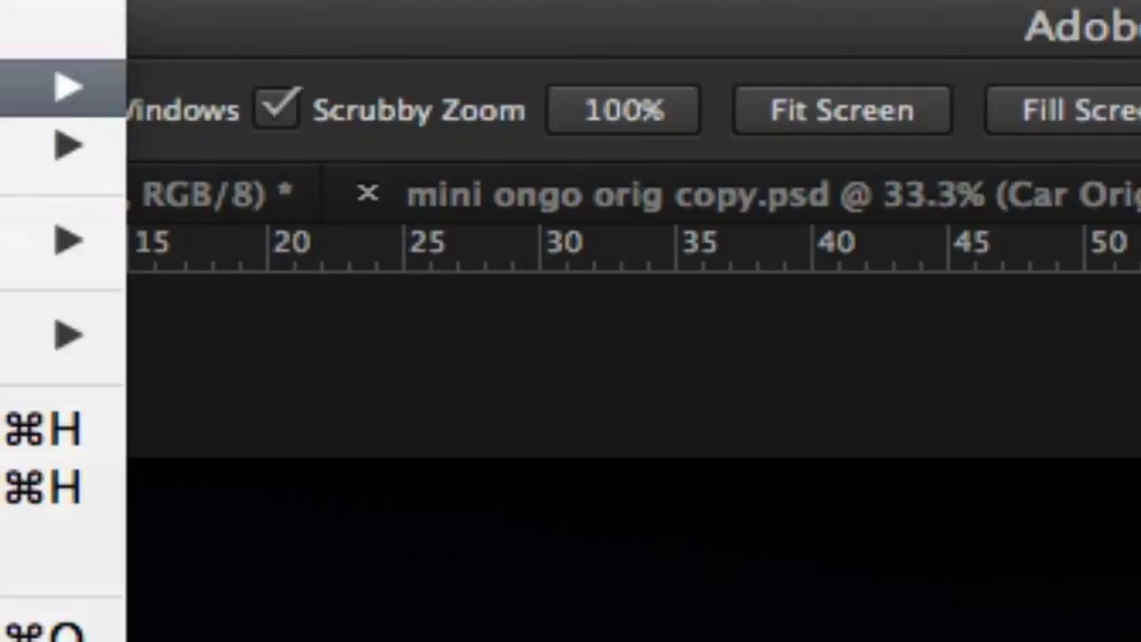
mouse_move(891, 129)
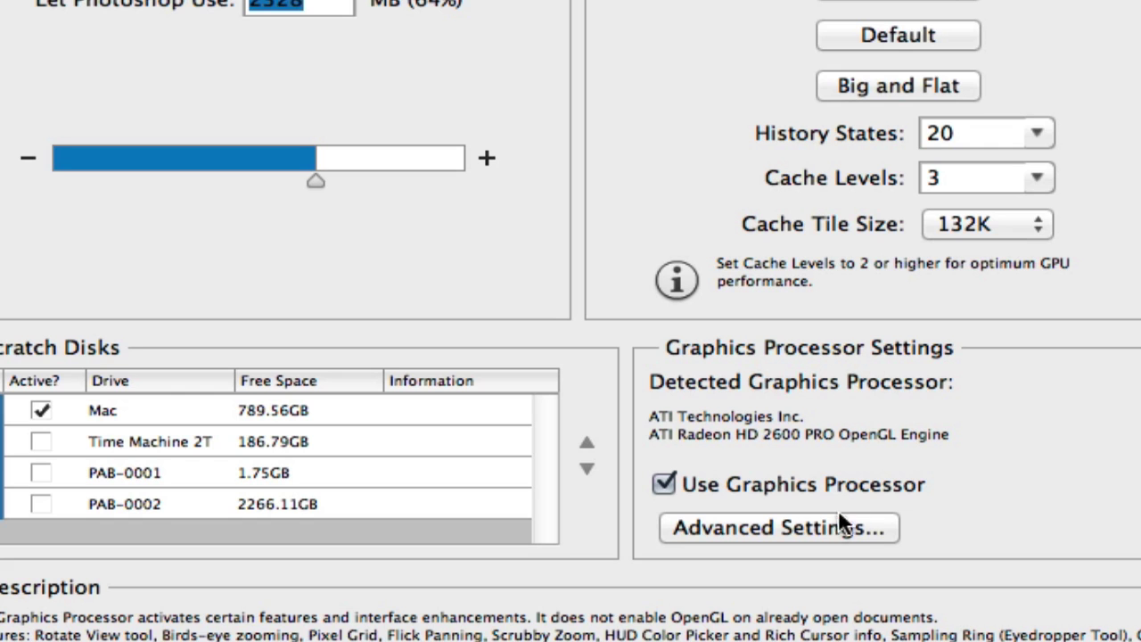
left_click(815, 526)
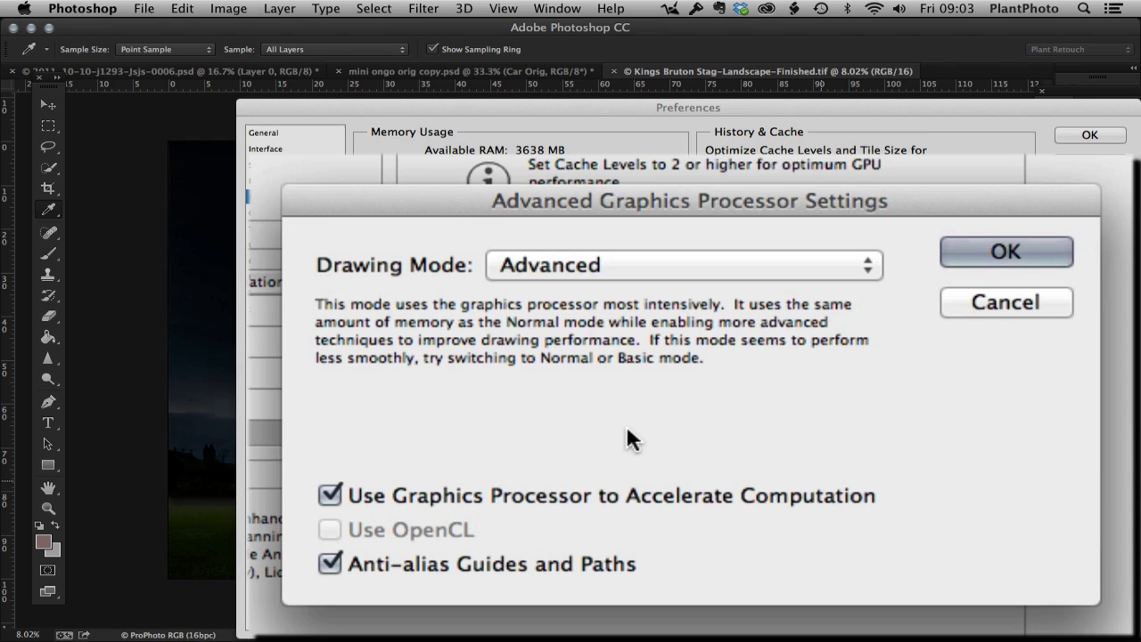
left_click(327, 493)
left_click(327, 493)
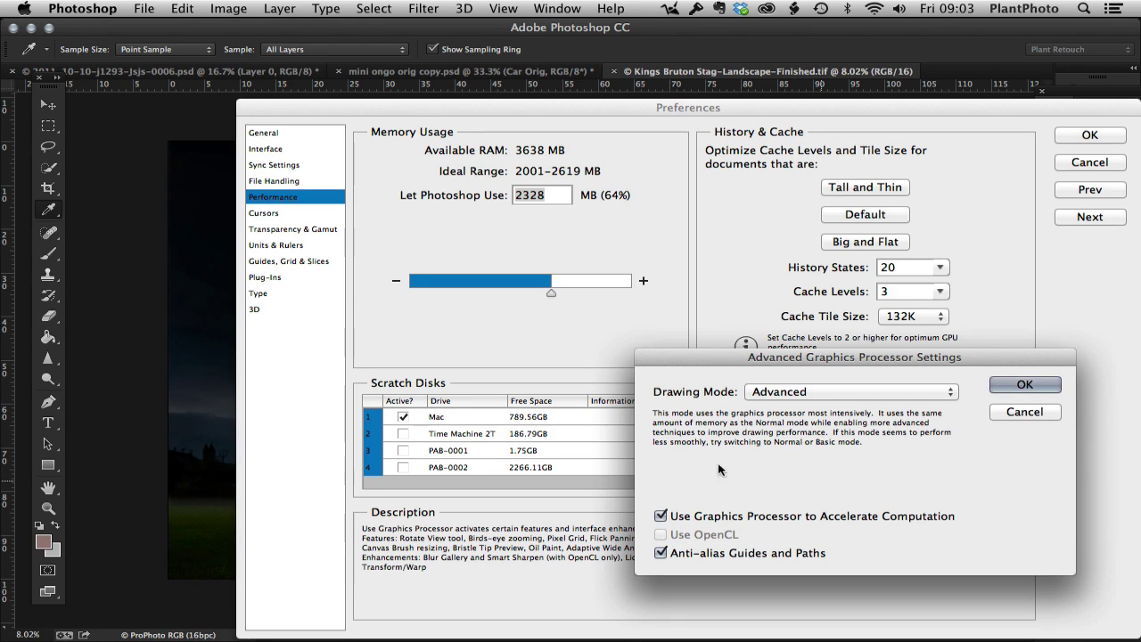
left_click(1025, 384)
left_click(1089, 135)
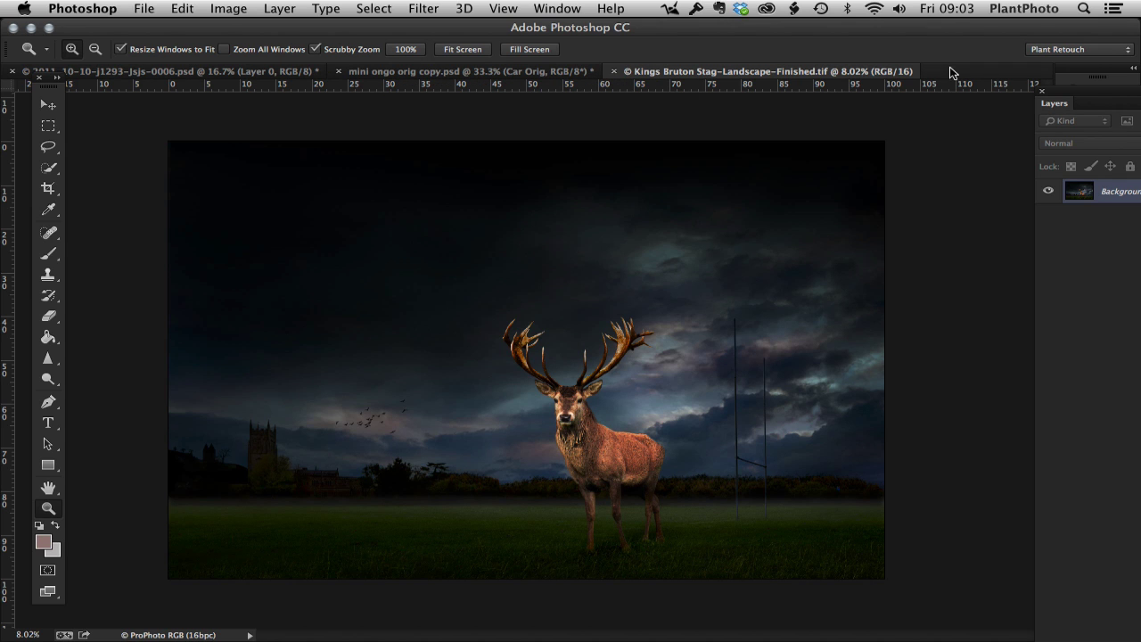
Convert the stag image to 8 Bits/Channel and recheck the Edit menu
left_click(228, 9)
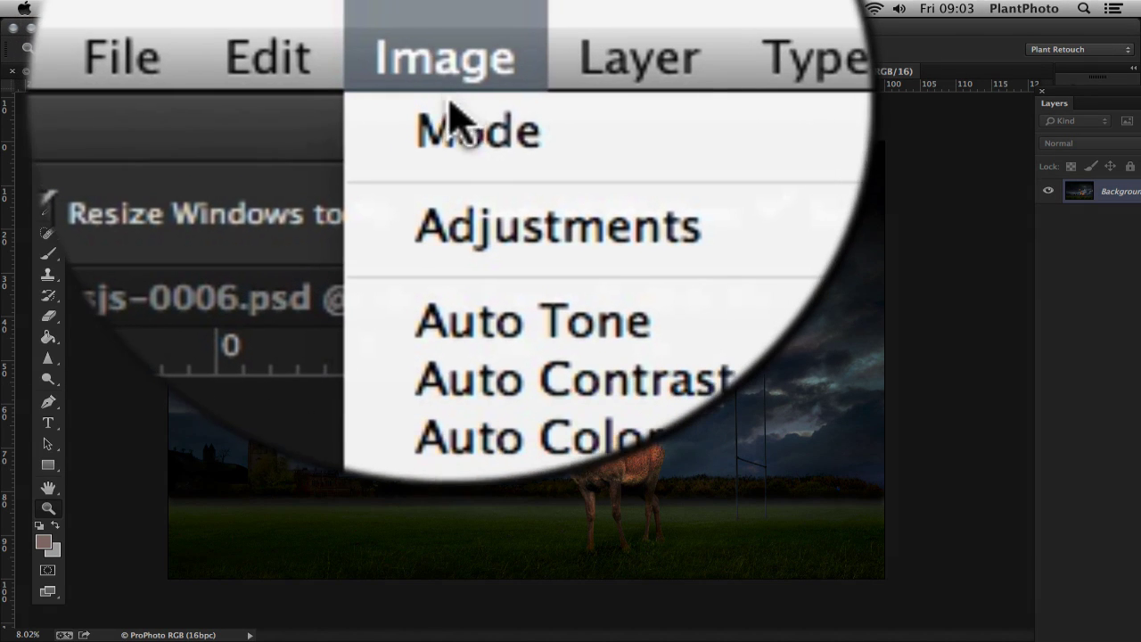
mouse_move(450, 132)
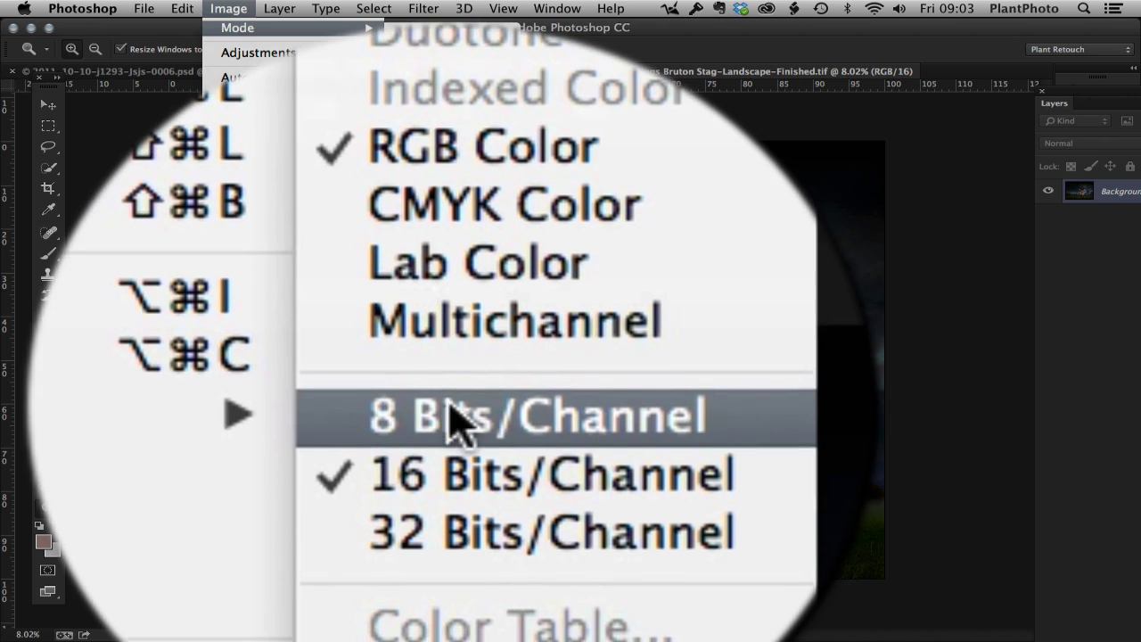
left_click(423, 163)
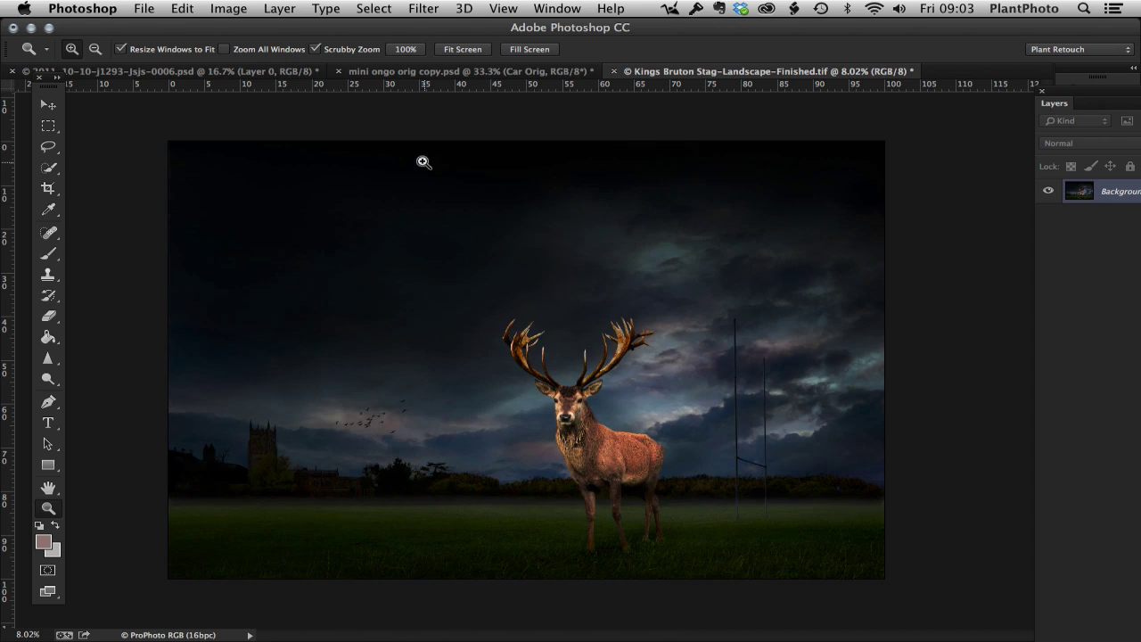
left_click(186, 10)
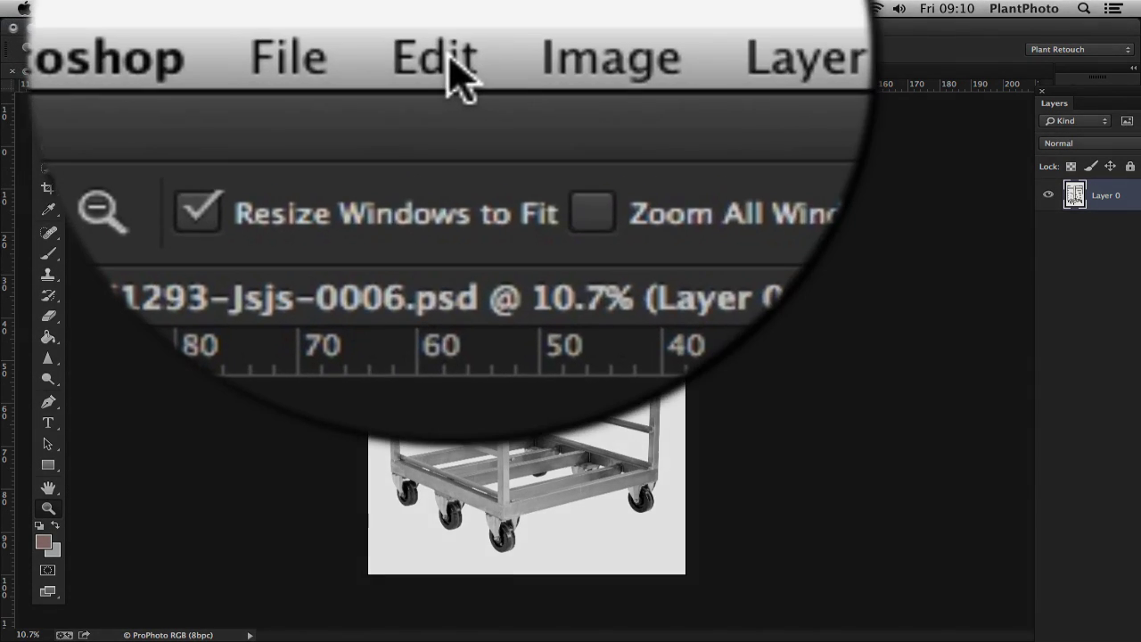
Enter Perspective Warp Layout mode on the metal trolley image from the Edit menu
left_click(182, 9)
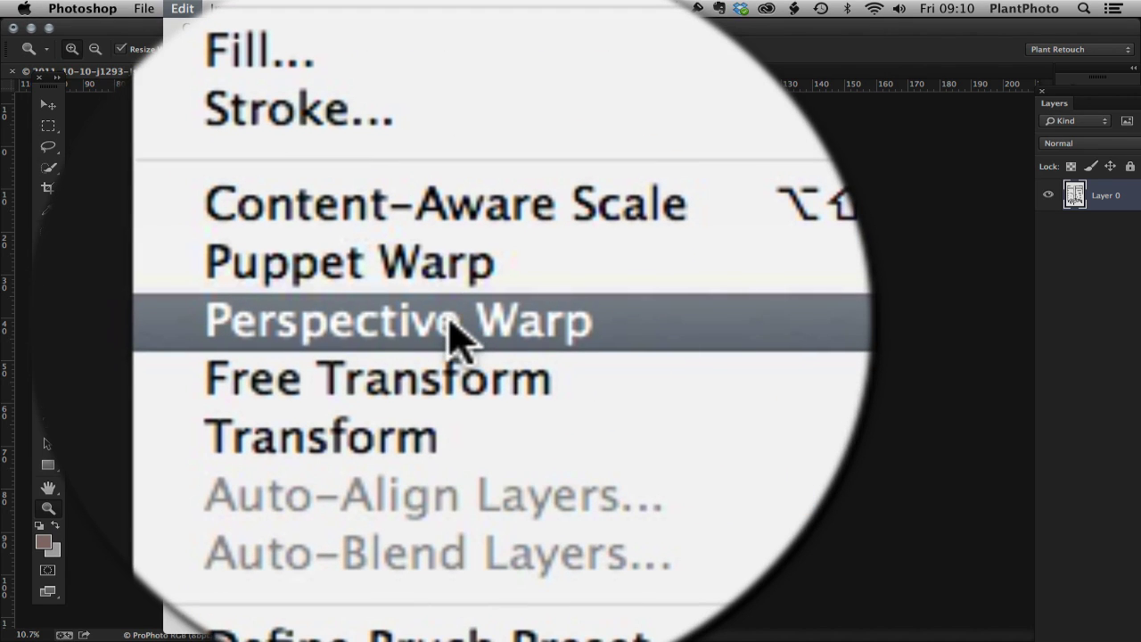
left_click(451, 323)
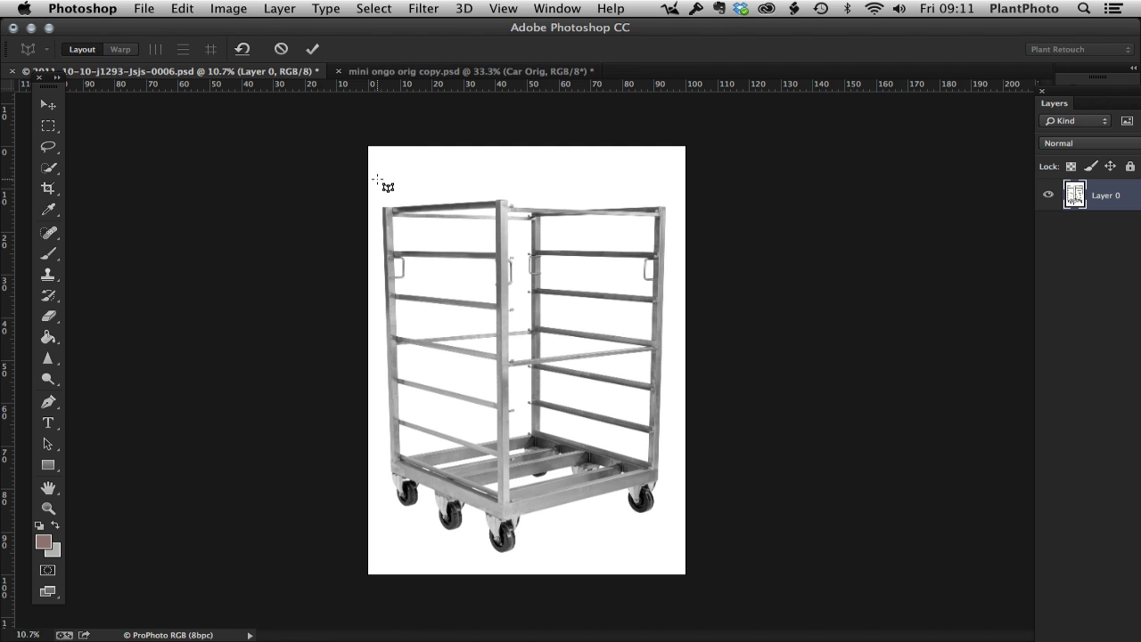
Draw a quad over the trolley's left face and fit its corner pins to the frame and rear wheel
left_click_drag(377, 180, 527, 557)
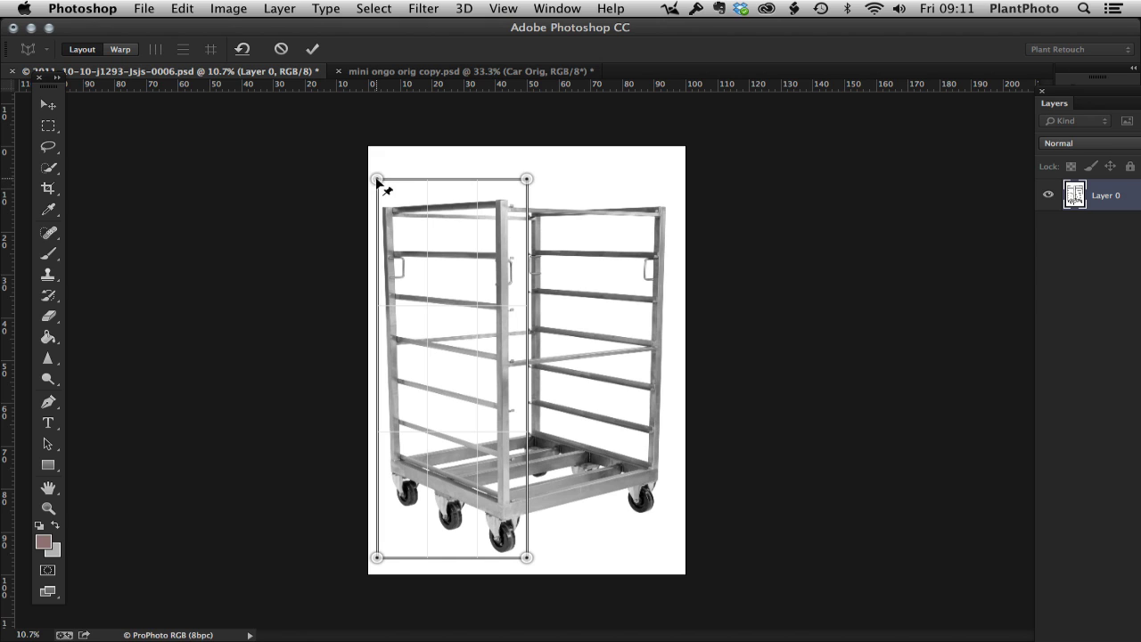
left_click_drag(377, 182, 377, 204)
left_click_drag(528, 180, 515, 191)
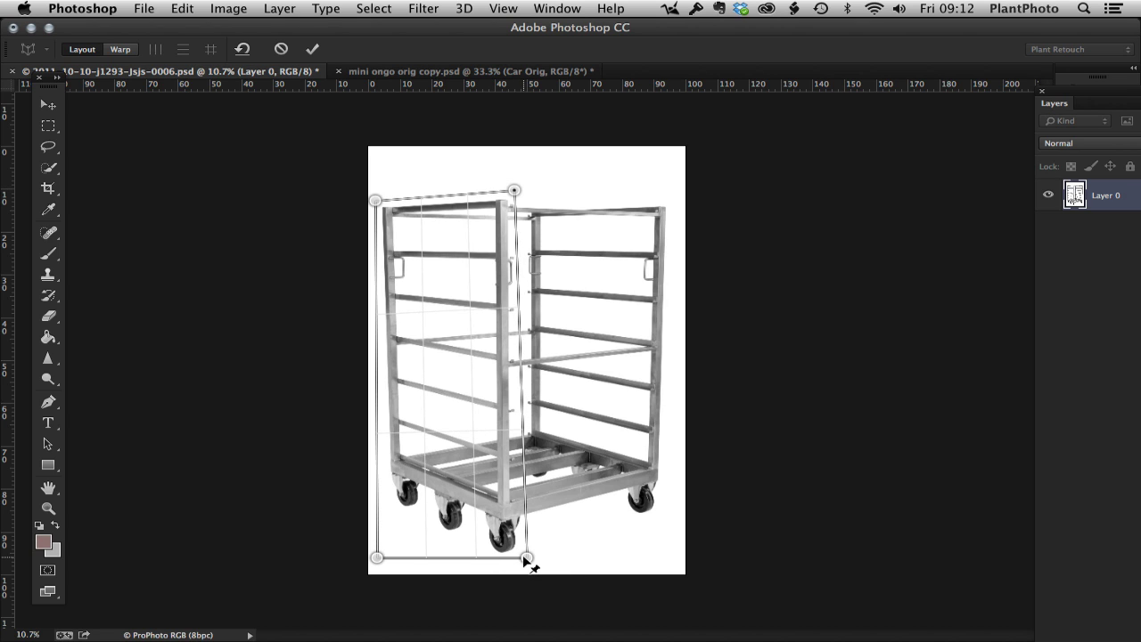
left_click_drag(522, 559, 516, 560)
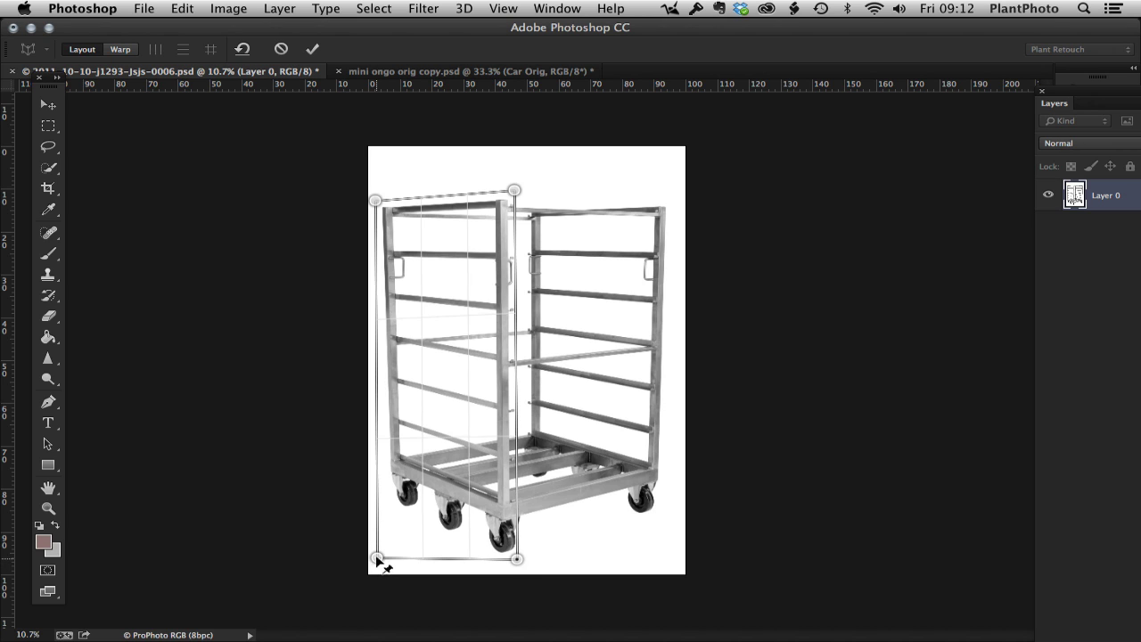
left_click_drag(377, 557, 387, 507)
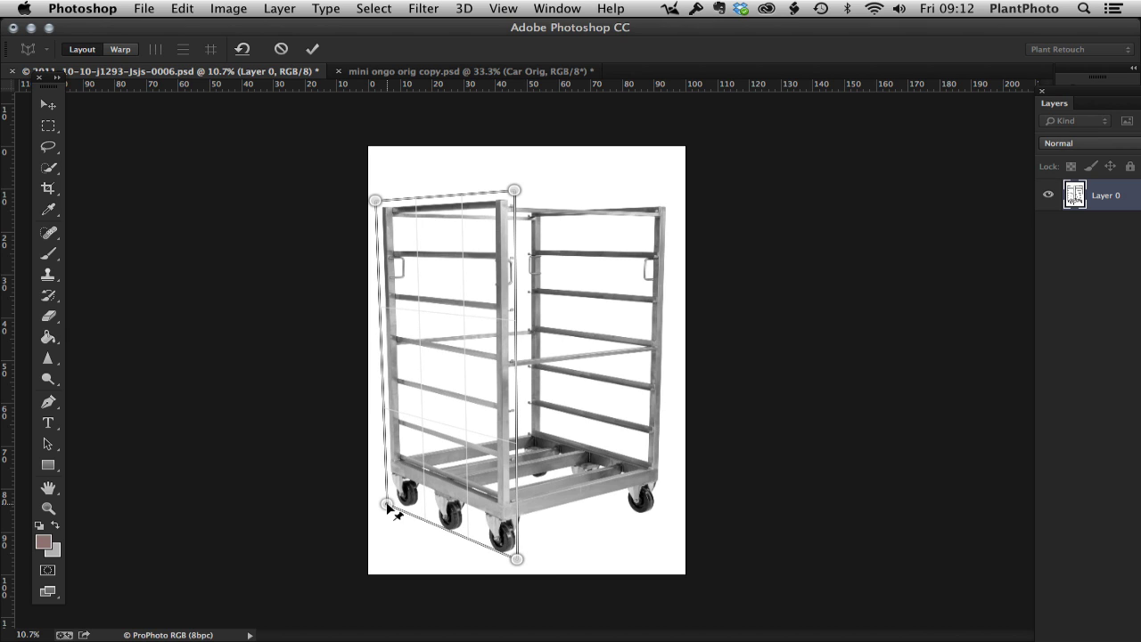
left_click_drag(516, 560, 513, 564)
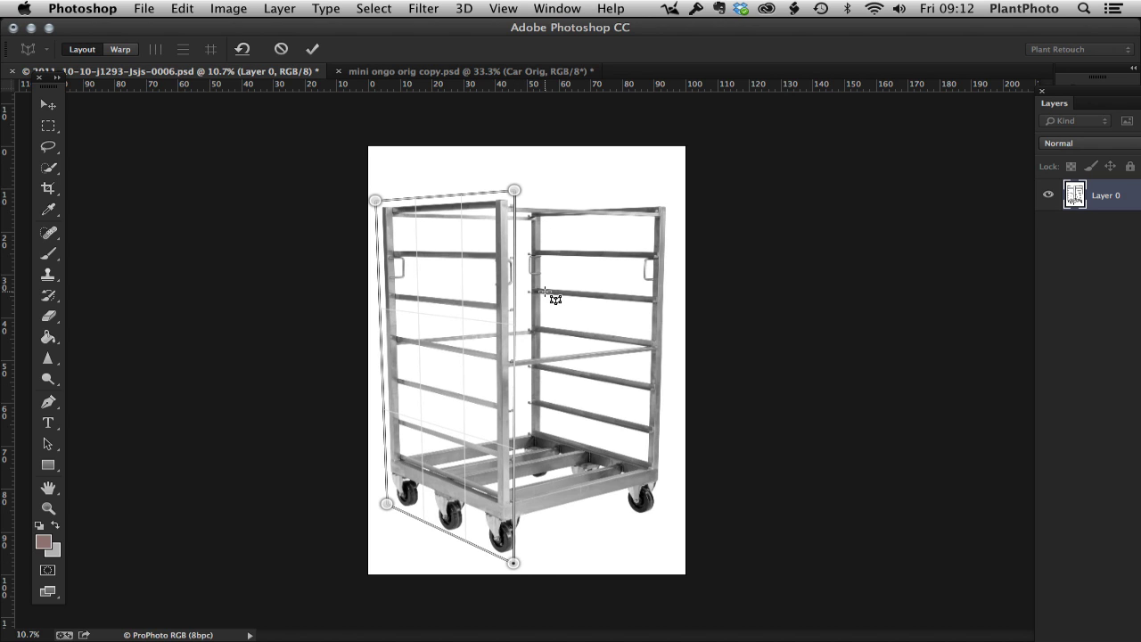
left_click(375, 201)
Draw a second quad over the trolley's right face, join it to the first, and fit its corners
left_click_drag(536, 188, 677, 563)
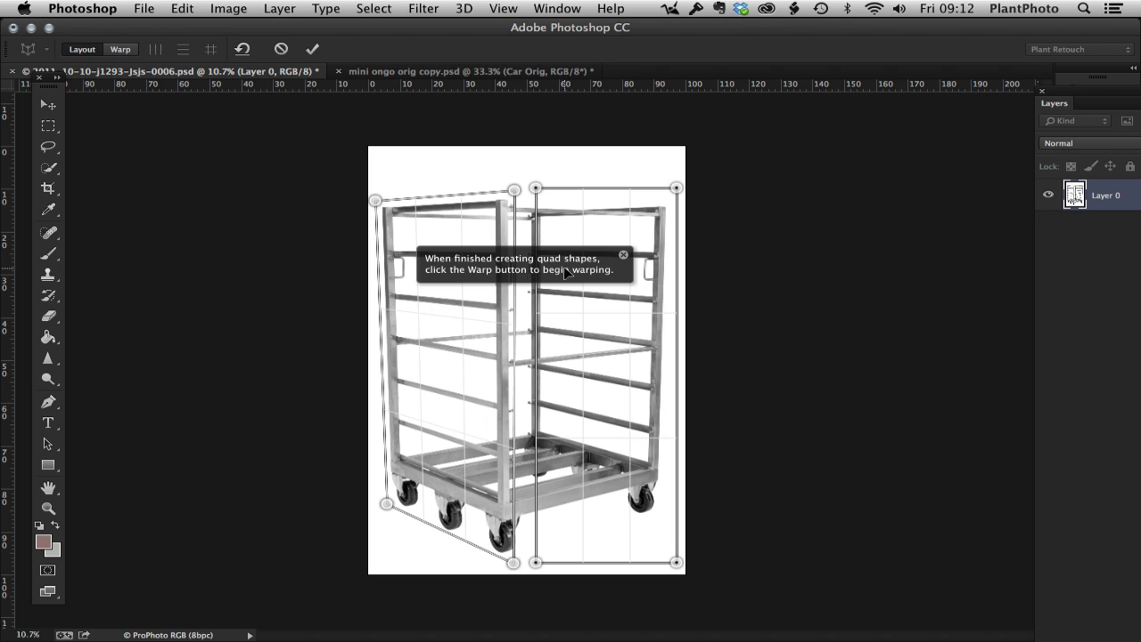
left_click(624, 255)
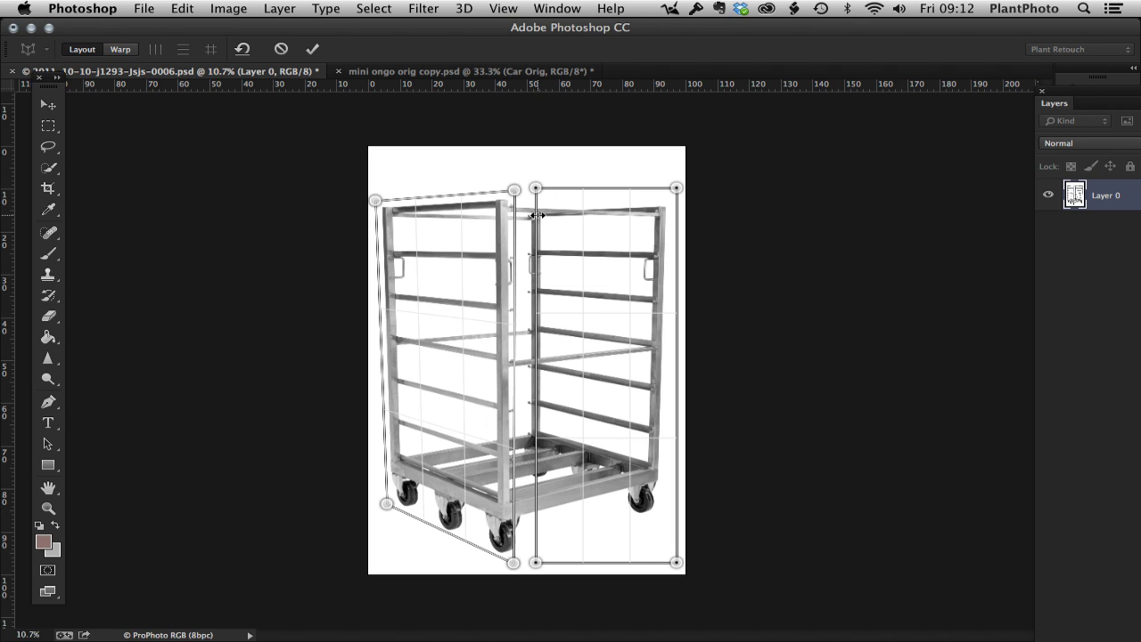
left_click_drag(535, 214, 533, 215)
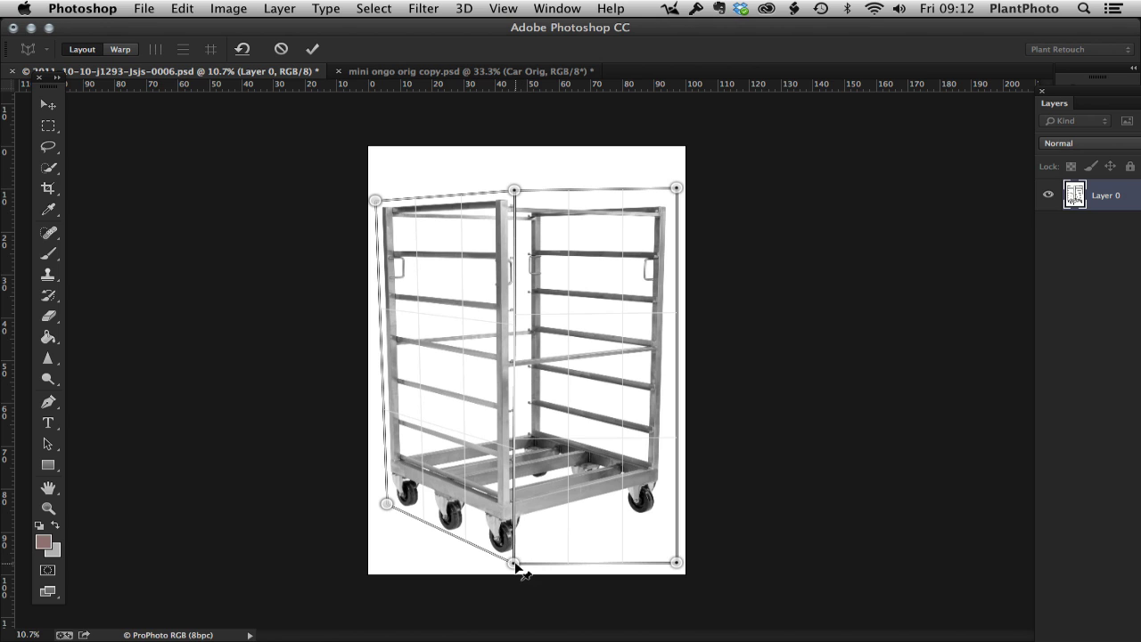
left_click_drag(515, 565, 519, 566)
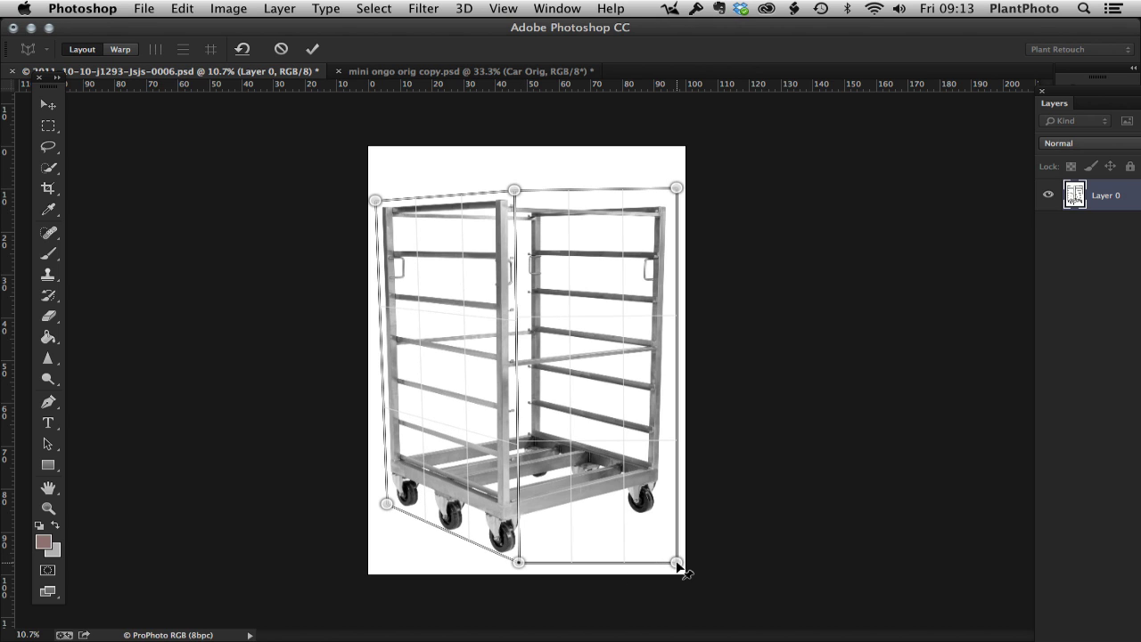
left_click_drag(678, 564, 670, 523)
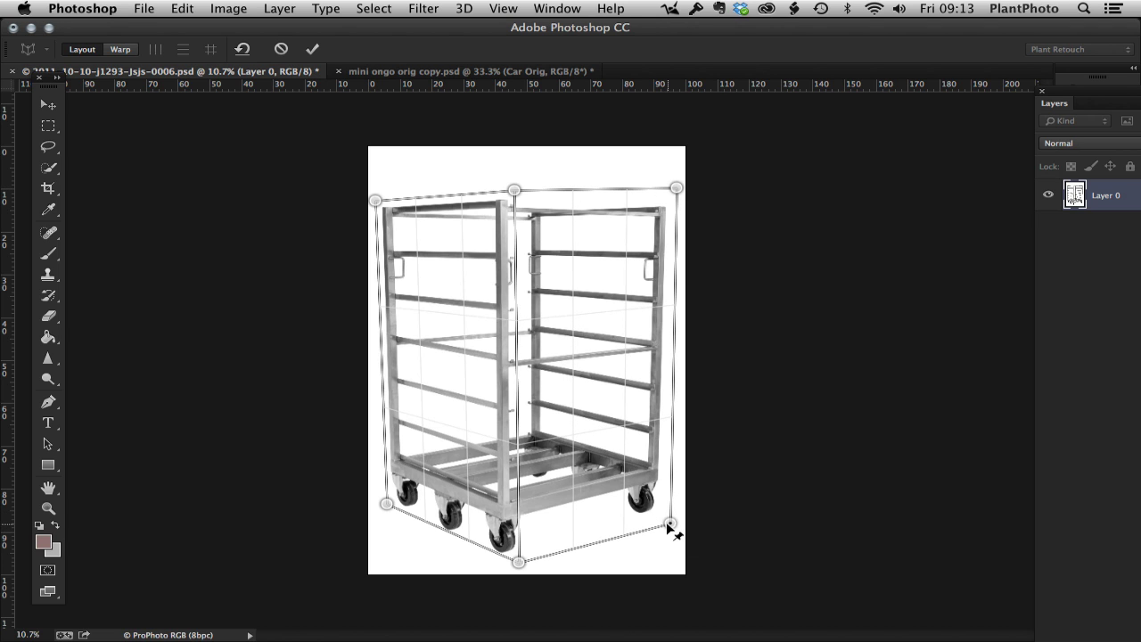
left_click_drag(665, 522, 664, 522)
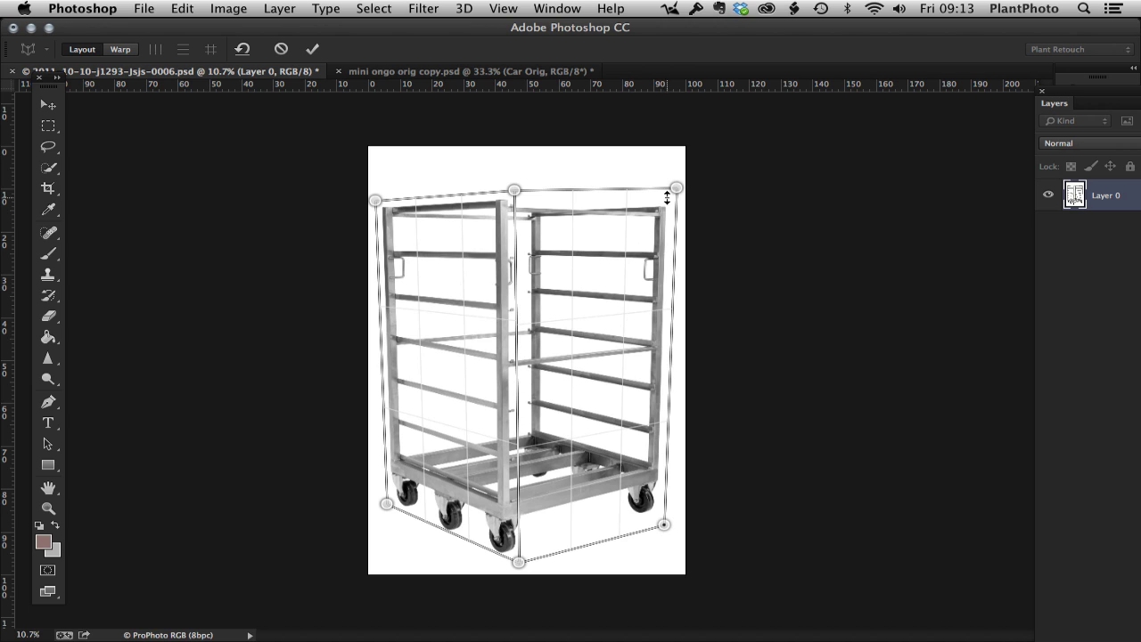
left_click_drag(675, 188, 673, 193)
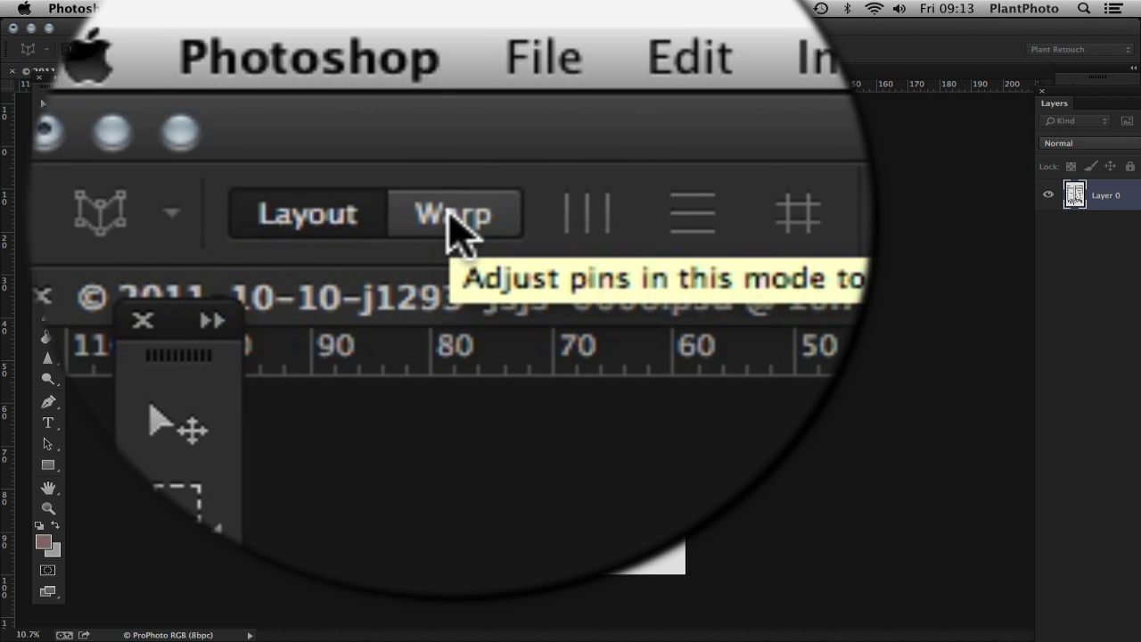
left_click(450, 215)
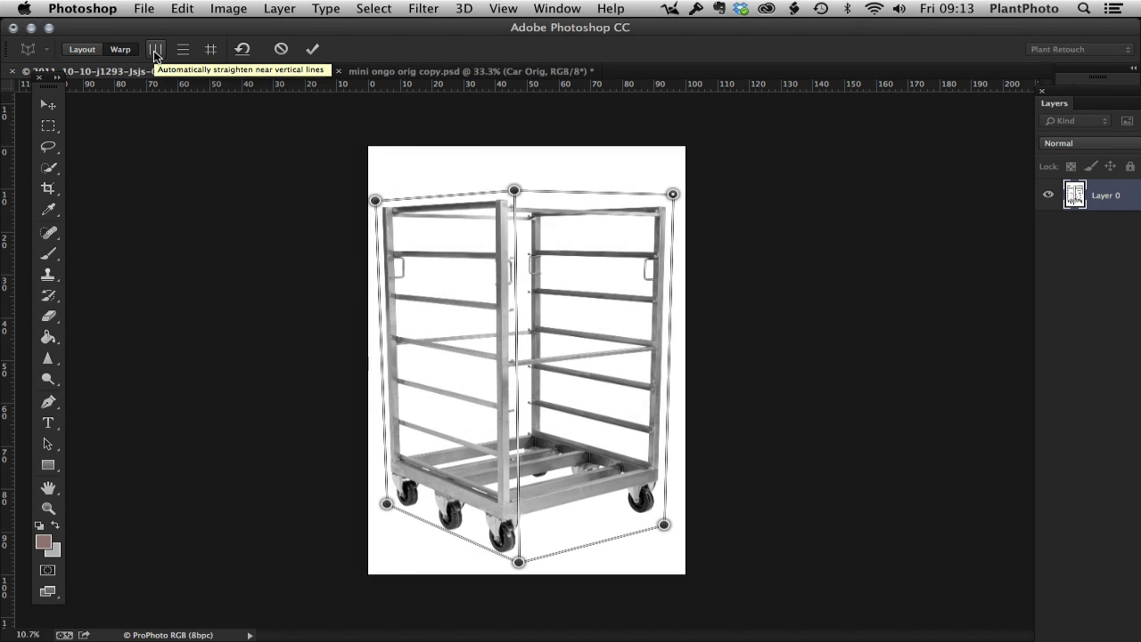
left_click(155, 51)
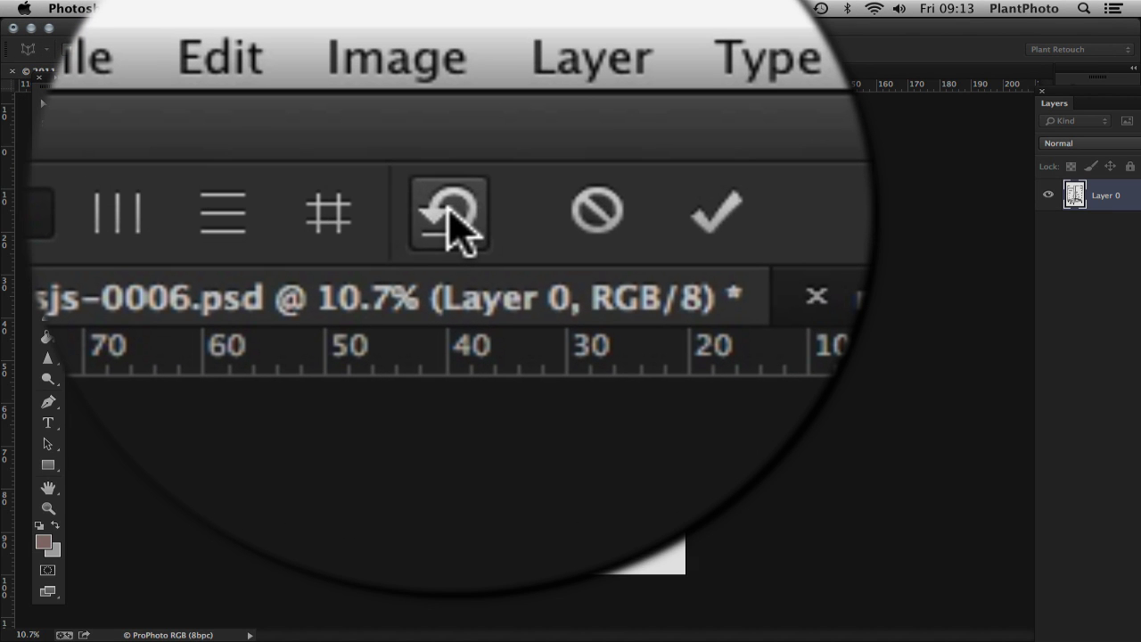
left_click(242, 49)
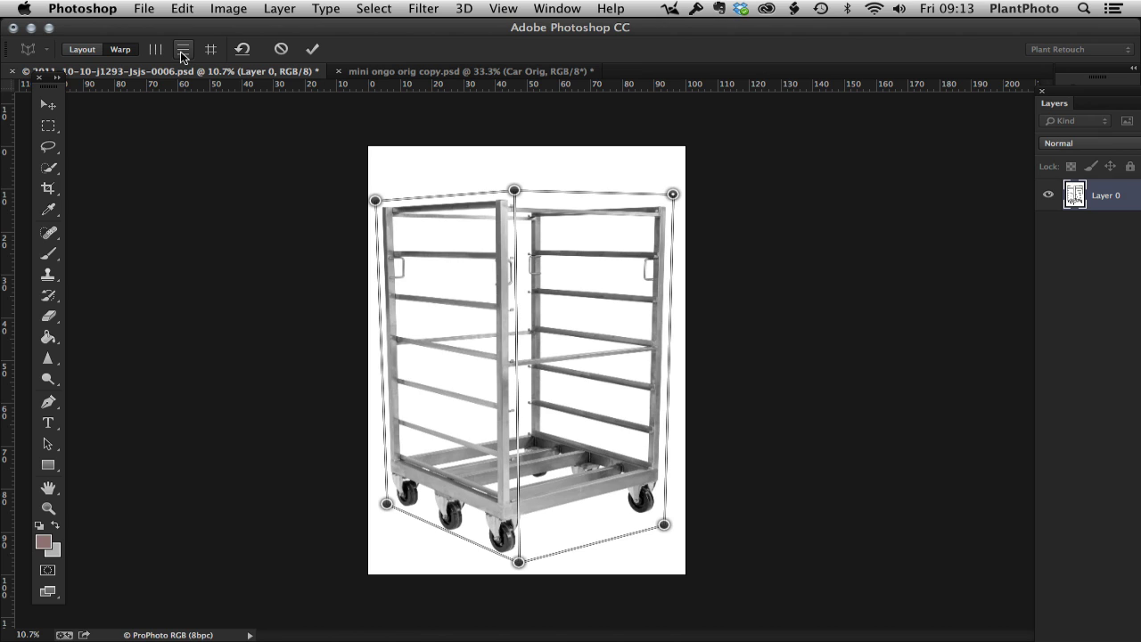
left_click(182, 56)
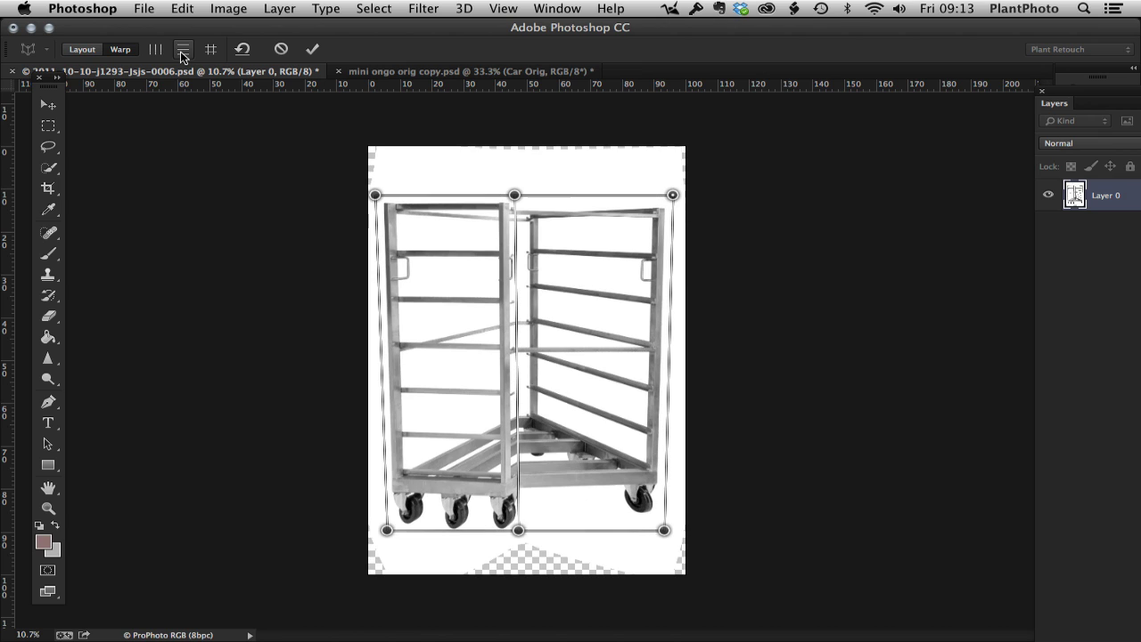
left_click(243, 50)
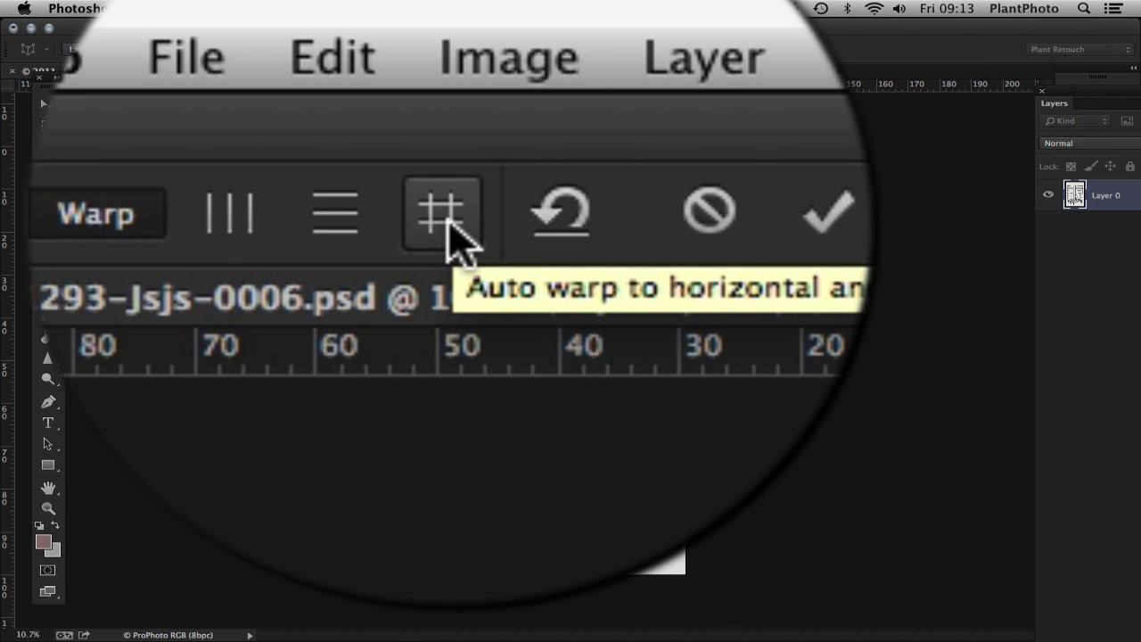
left_click(207, 51)
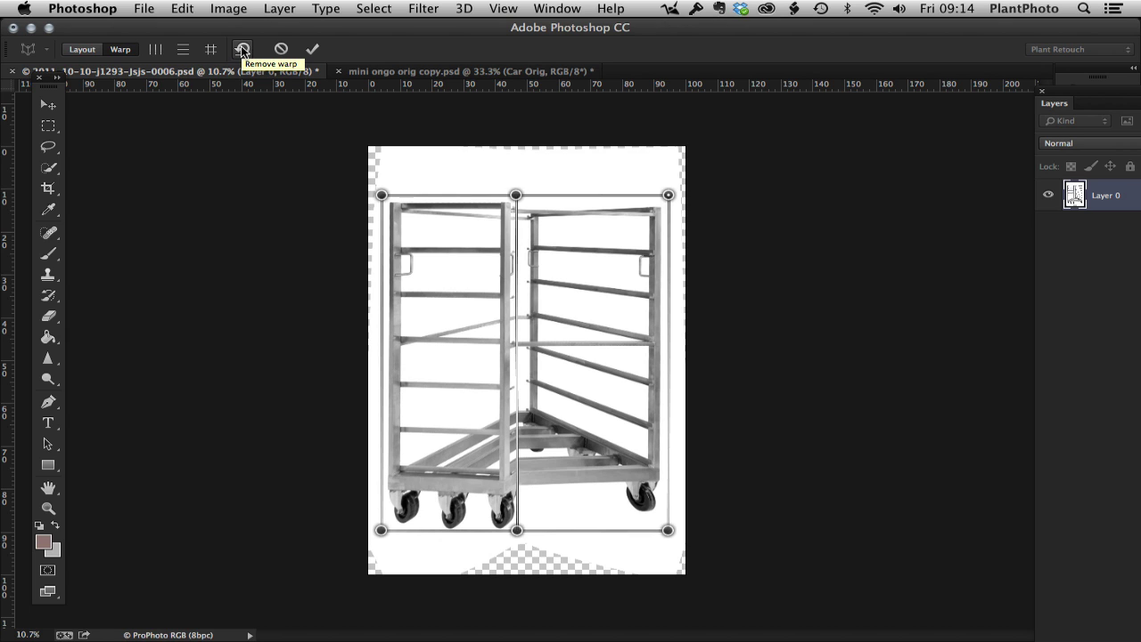
left_click(242, 50)
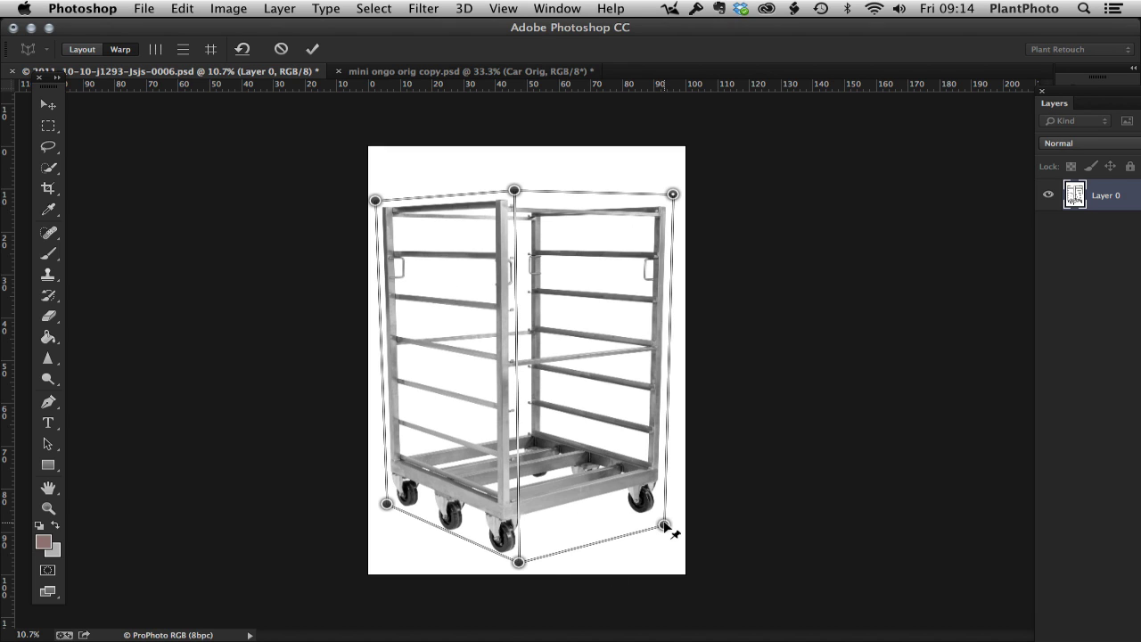
Drag the trolley's corner and front-edge pins to straighten the shared edge and reposition outer corners
left_click_drag(663, 525, 667, 525)
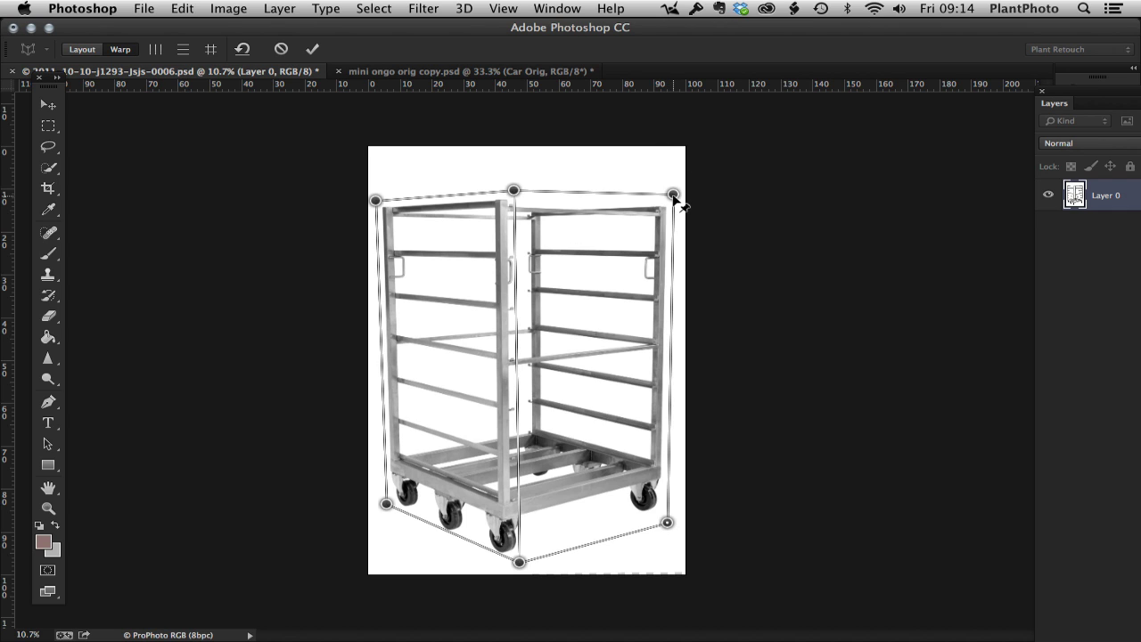
mouse_move(513, 190)
left_mouse_down()
mouse_move(517, 214)
mouse_move(517, 192)
left_mouse_up()
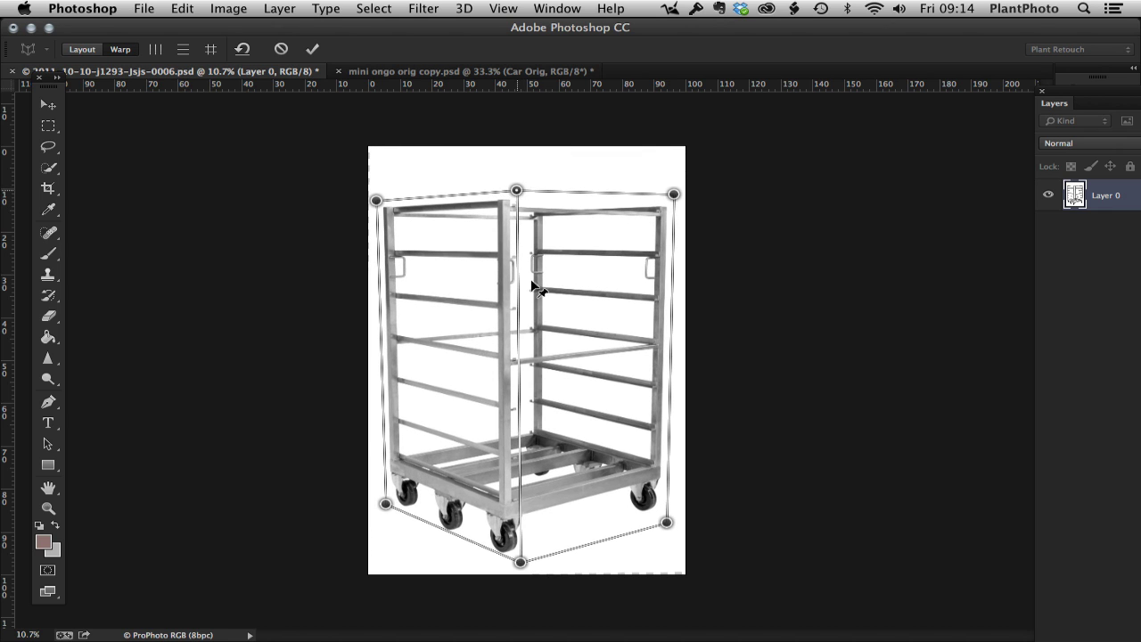
left_click_drag(521, 562, 504, 561)
left_click_drag(506, 188, 498, 186)
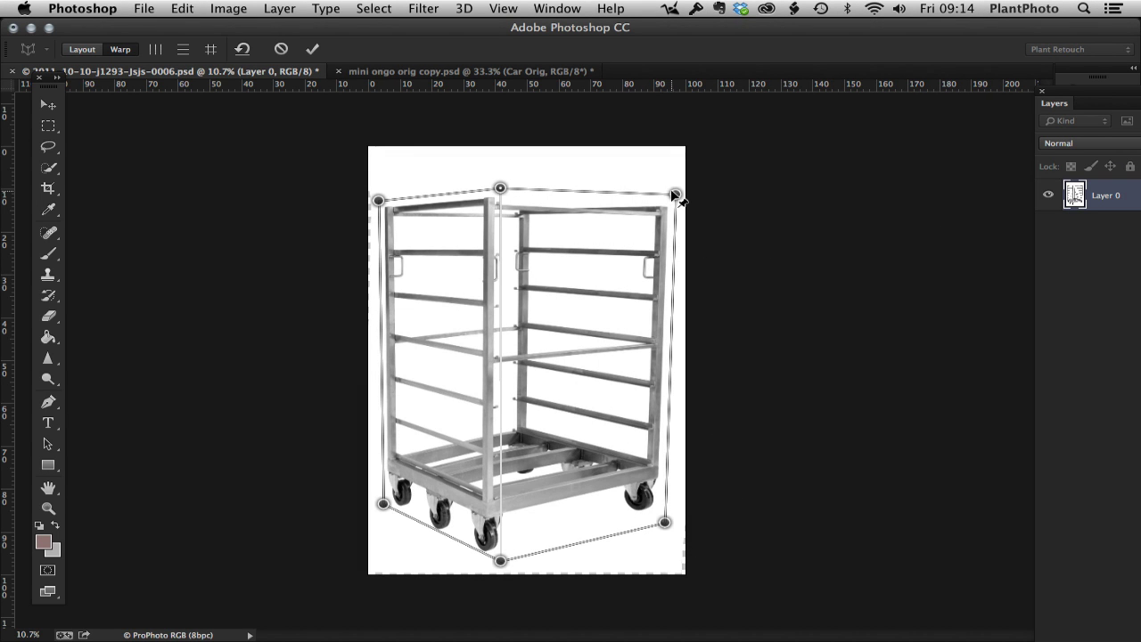
mouse_move(675, 194)
left_mouse_down()
mouse_move(655, 192)
mouse_move(670, 198)
left_mouse_up()
left_click(242, 49)
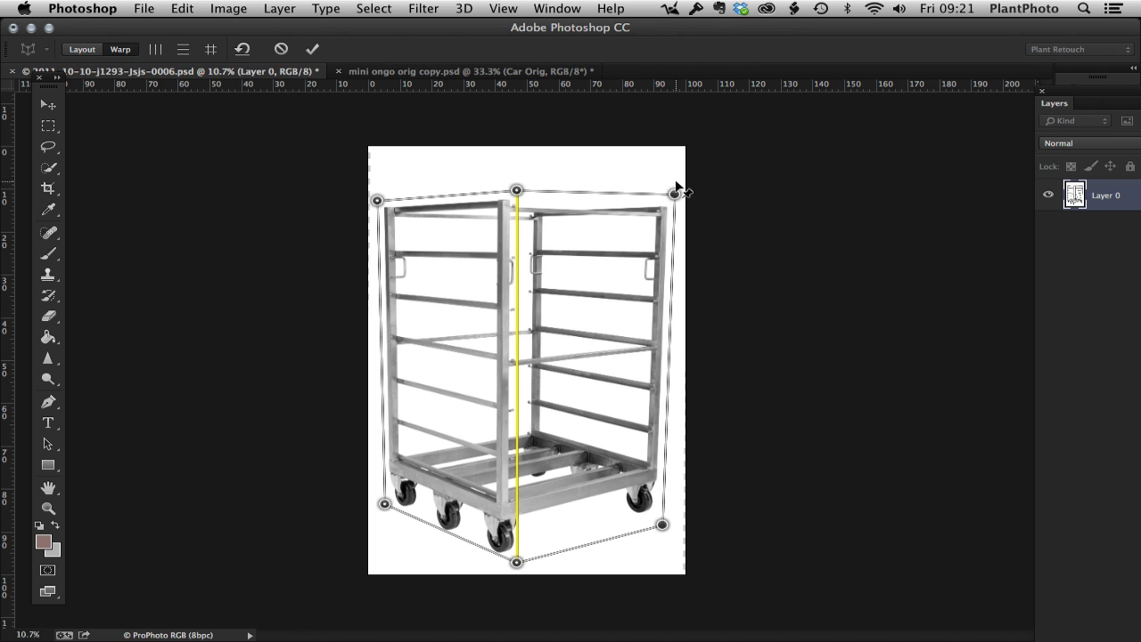
left_click_drag(675, 193, 670, 191)
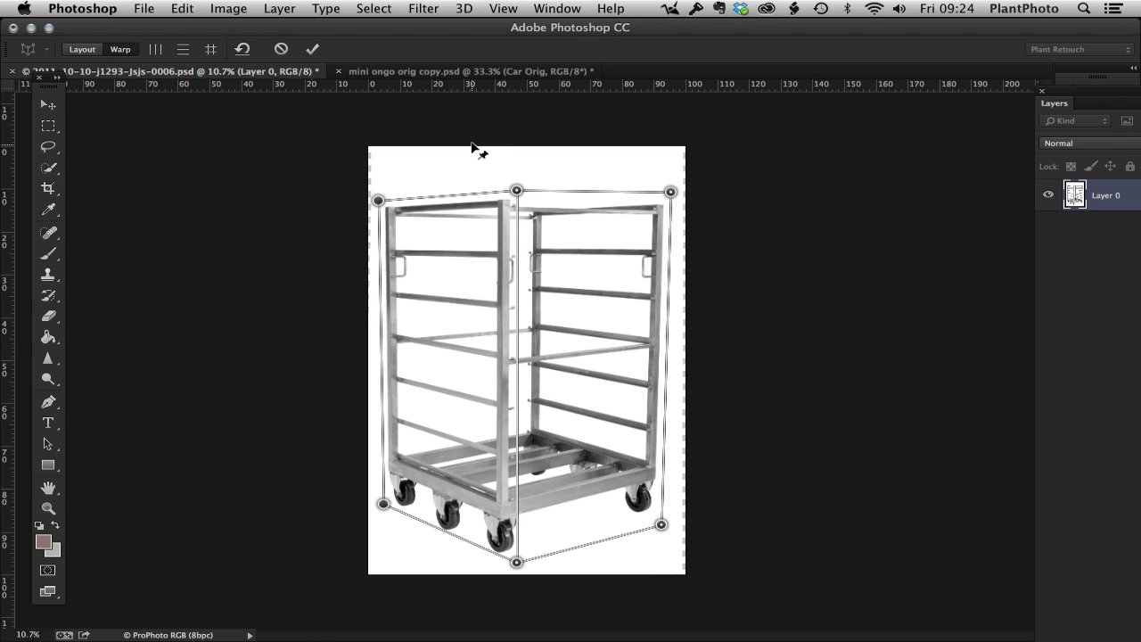
Switch to mini ongo orig copy.psd, fit the view, and hide the Car Orig layer
left_click(434, 73)
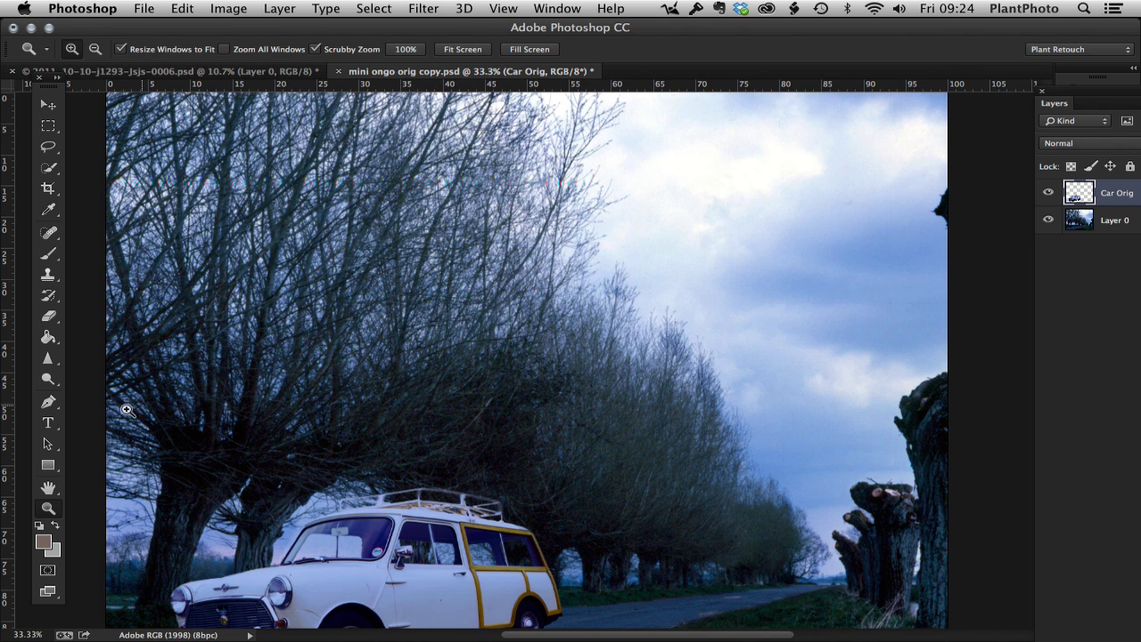
left_click_drag(460, 410, 428, 348)
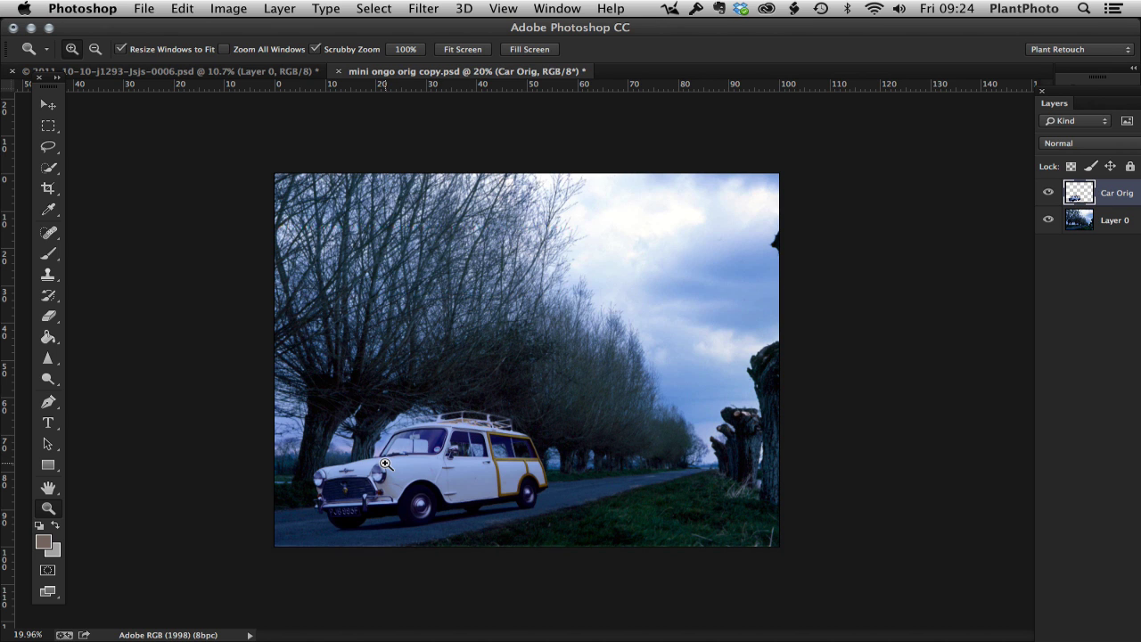
left_click_drag(391, 469, 402, 488)
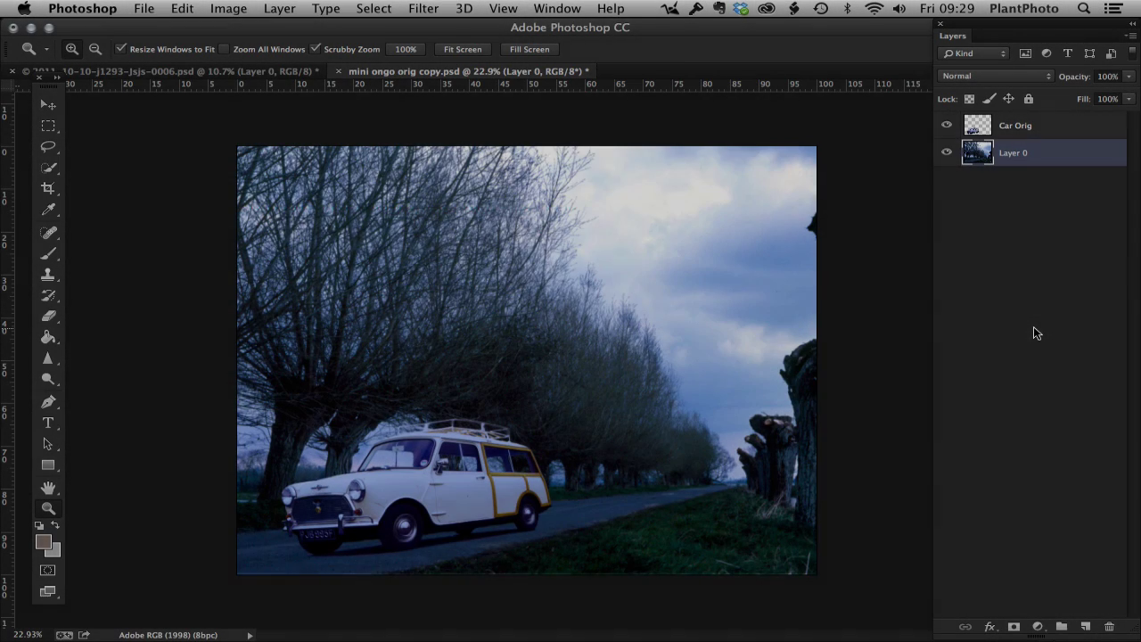
left_click(946, 126)
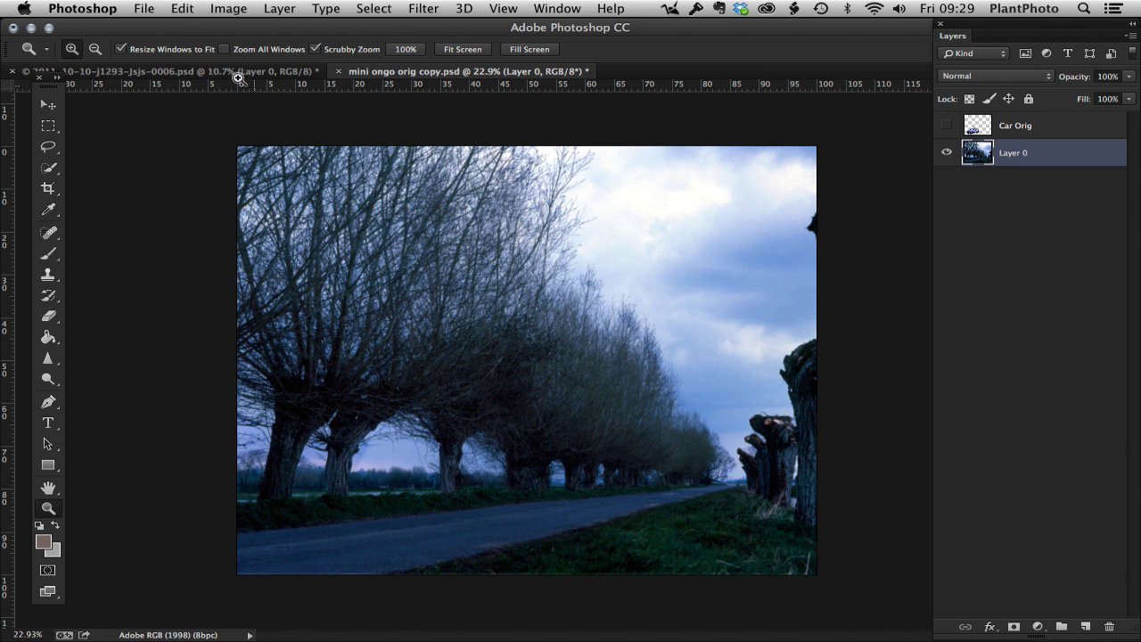
Duplicate the road background Layer 0 as Layer 0 copy with Cmd+J
left_click(185, 10)
left_click(1093, 355)
key("super+j")
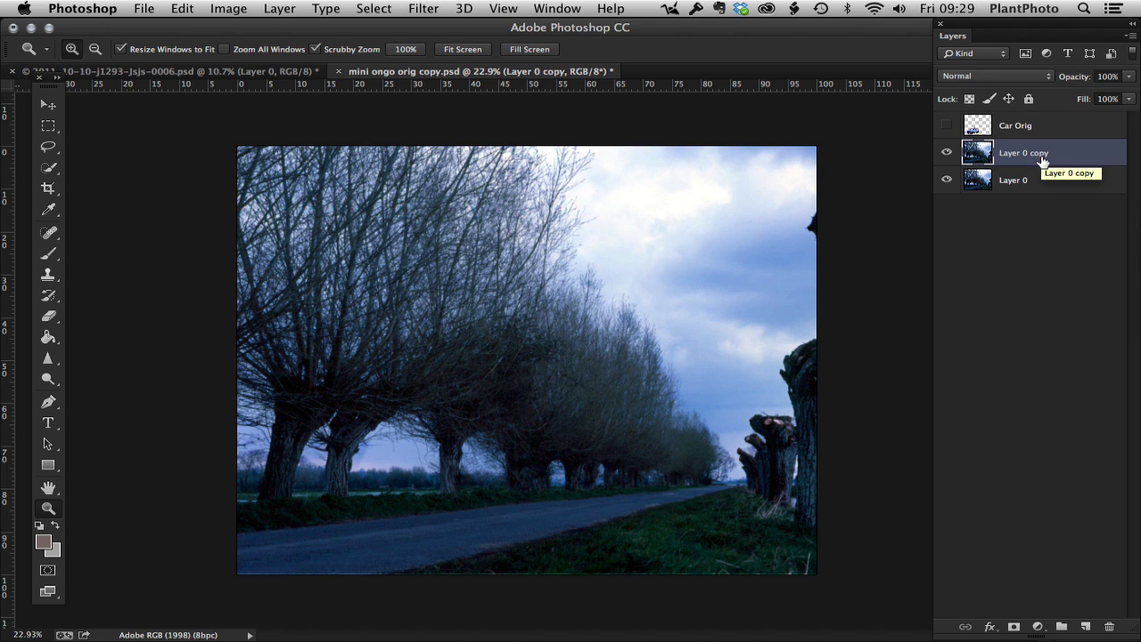
Perspective Warp Layer 0 copy: fit a plane over the road, lower its right corner, and commit
left_click(183, 11)
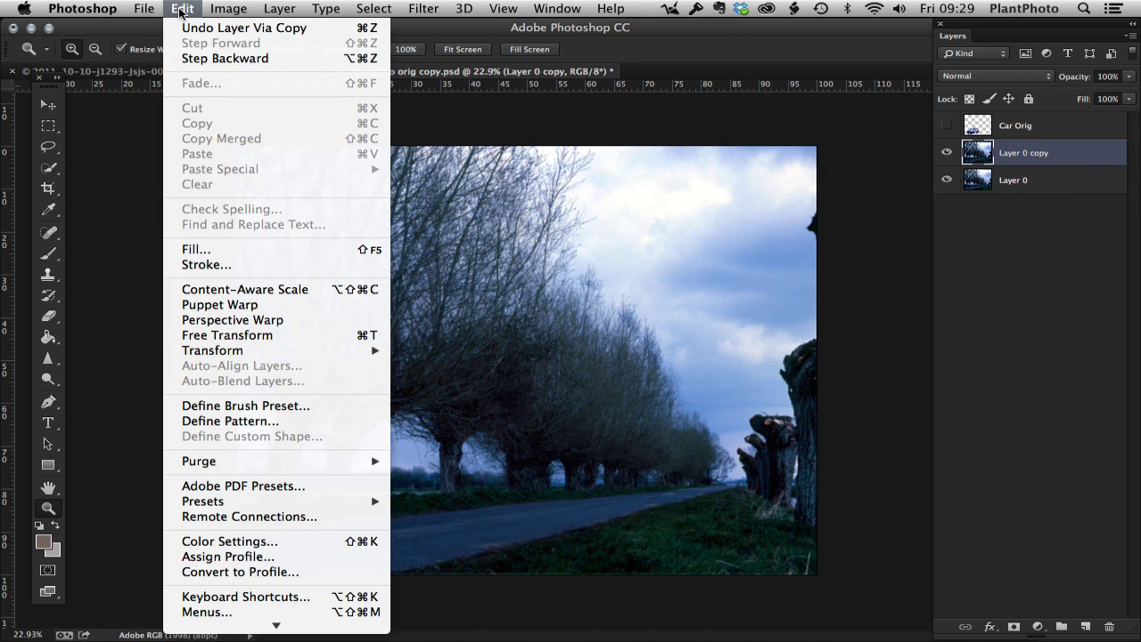
left_click(210, 319)
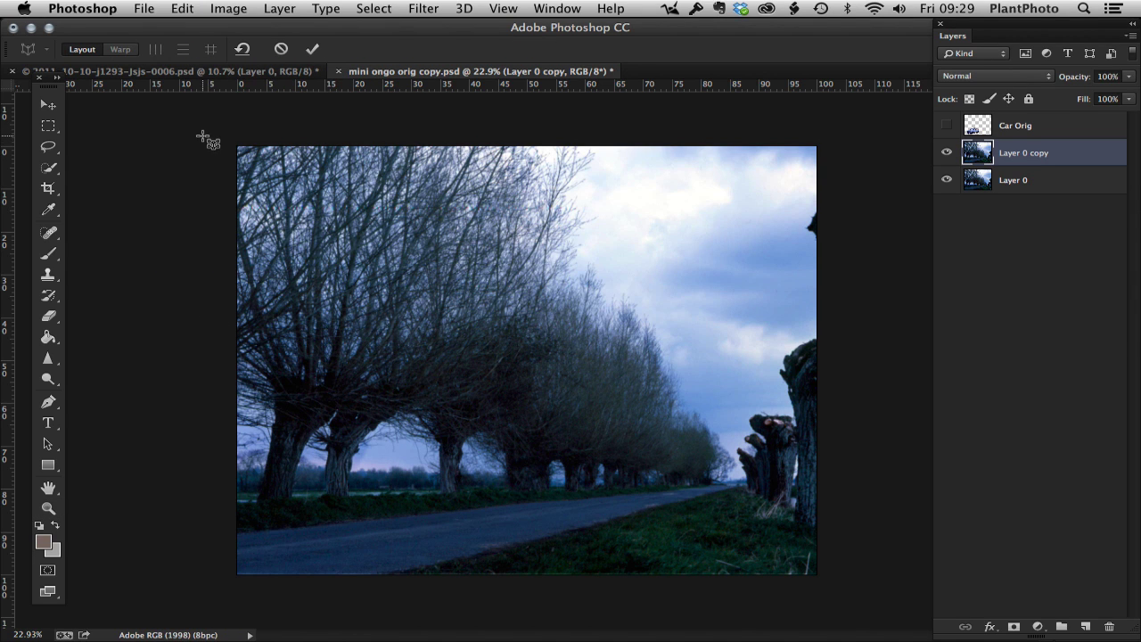
mouse_move(203, 133)
left_mouse_down()
mouse_move(530, 316)
mouse_move(784, 490)
mouse_move(851, 511)
left_mouse_up()
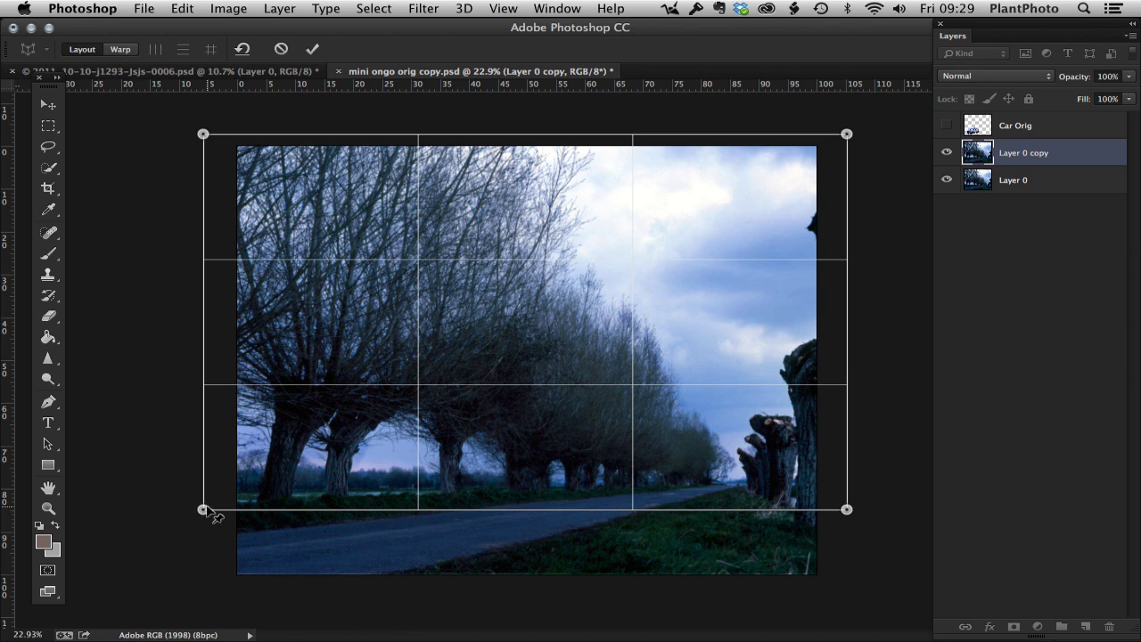
left_click_drag(205, 510, 206, 545)
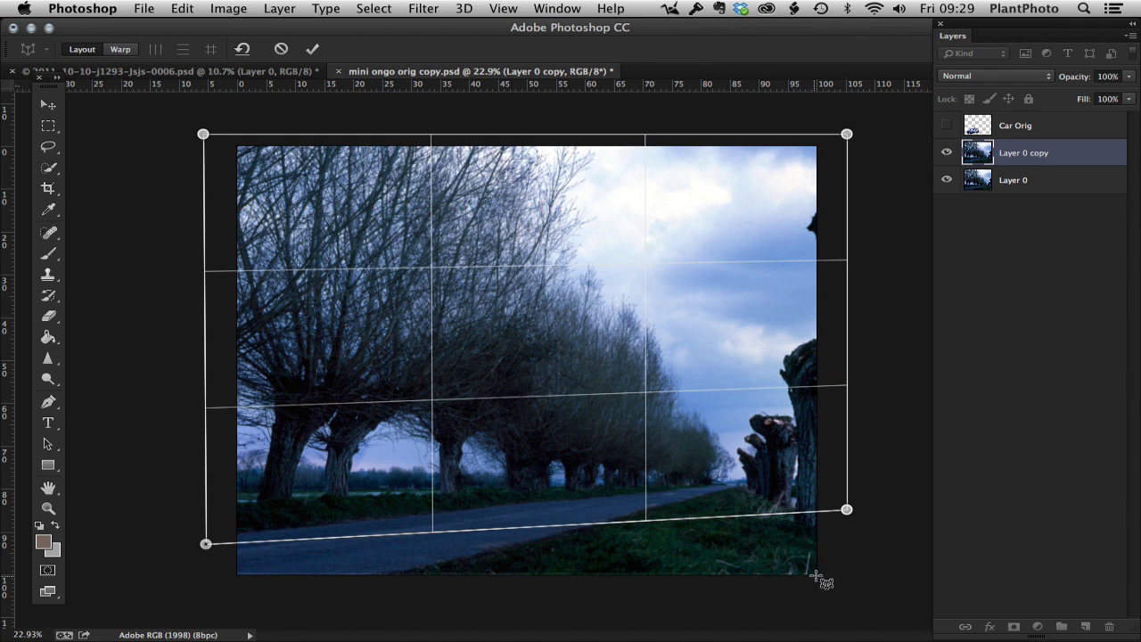
left_click_drag(849, 512, 842, 485)
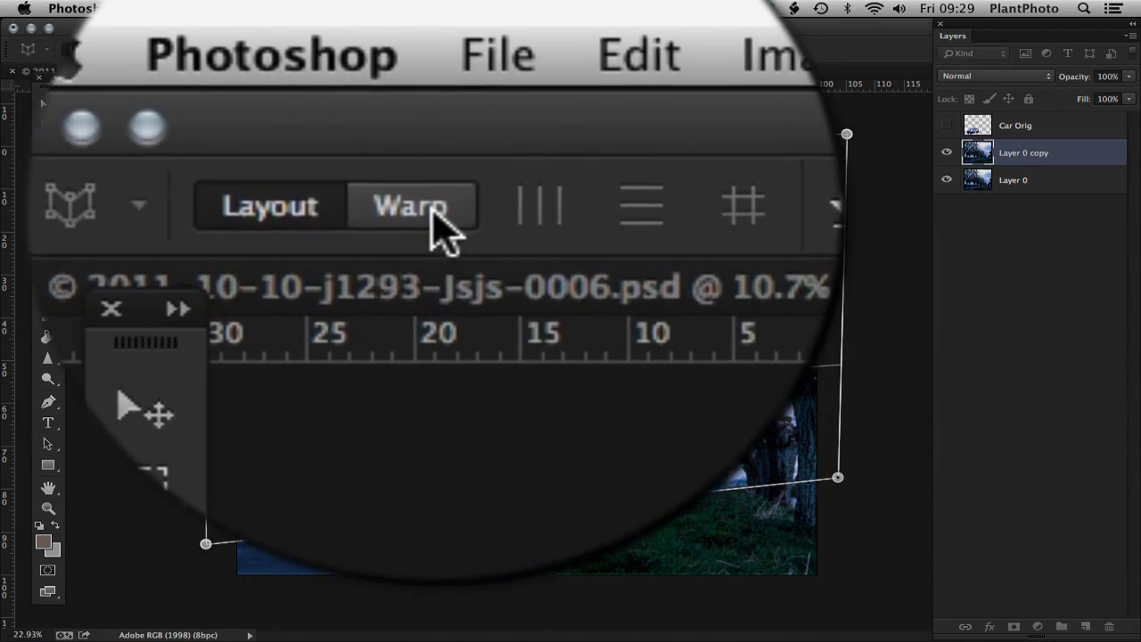
left_click(126, 50)
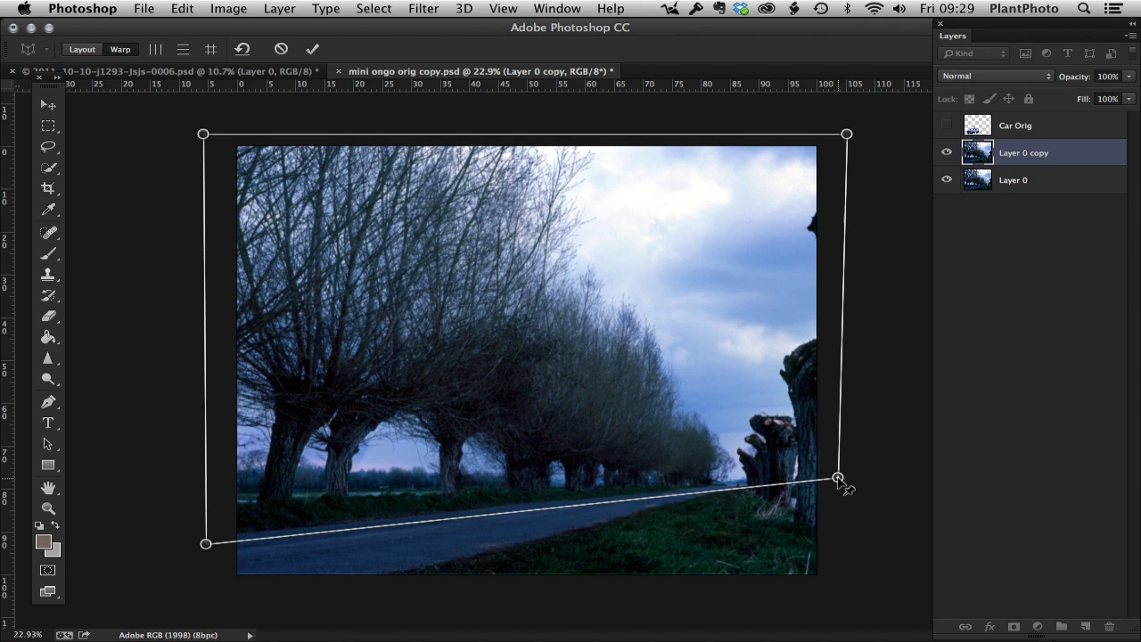
left_click_drag(838, 479, 842, 503)
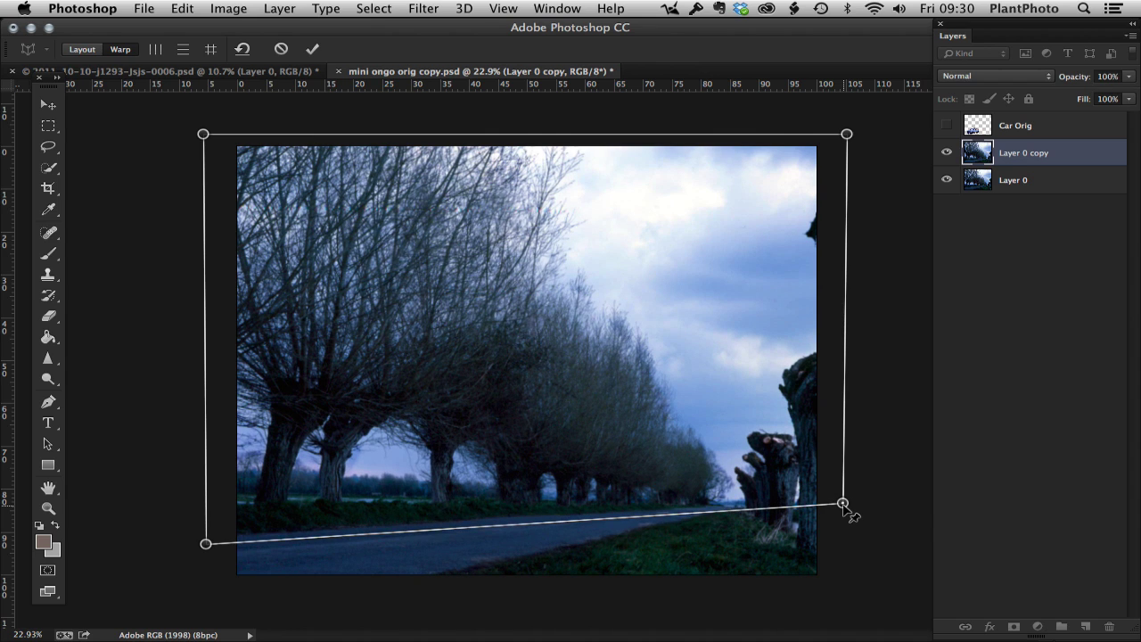
key("Return")
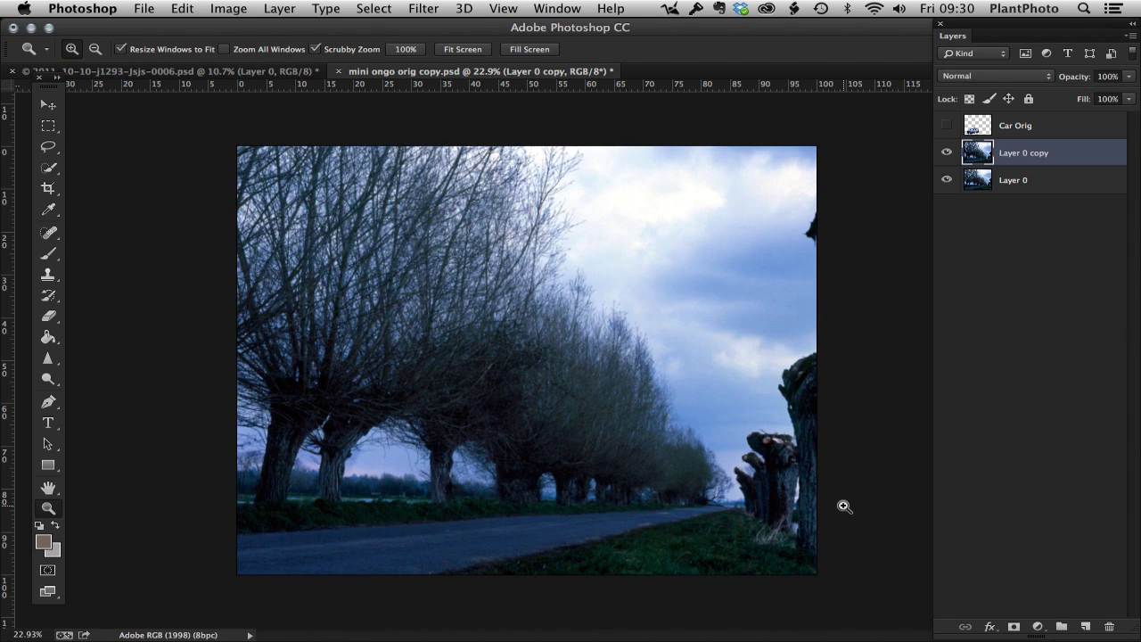
Toggle Layer 0 copy's visibility repeatedly to compare the warped road with the original
left_click(946, 153)
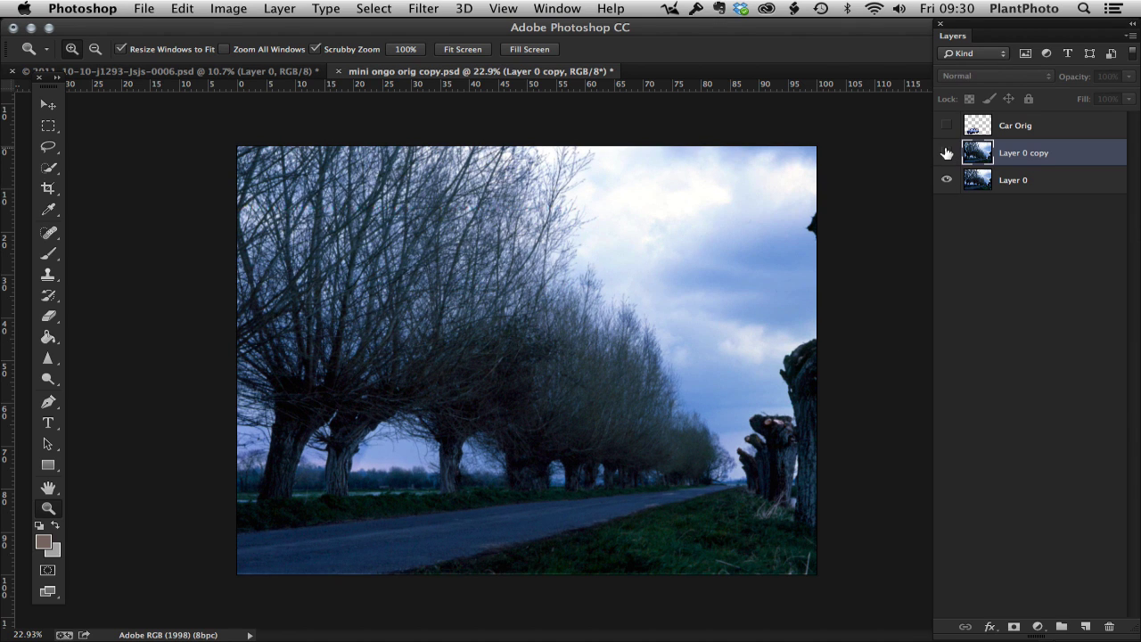
left_click(947, 153)
left_click(946, 153)
left_click(947, 153)
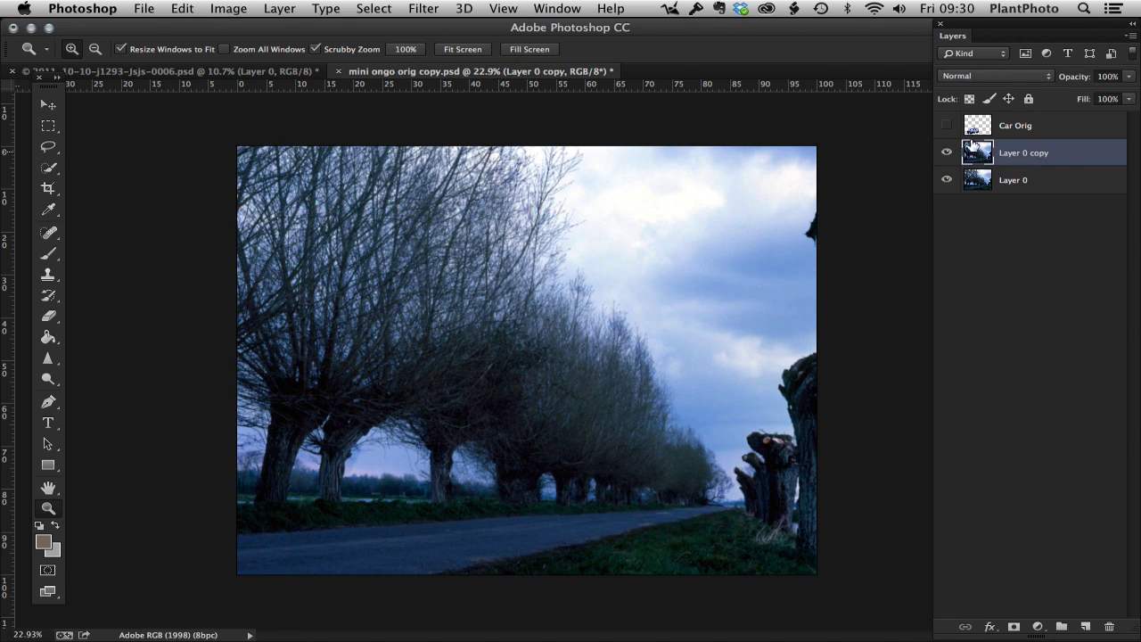
left_click(947, 153)
left_click(947, 154)
left_click(946, 154)
left_click(946, 153)
left_click(947, 153)
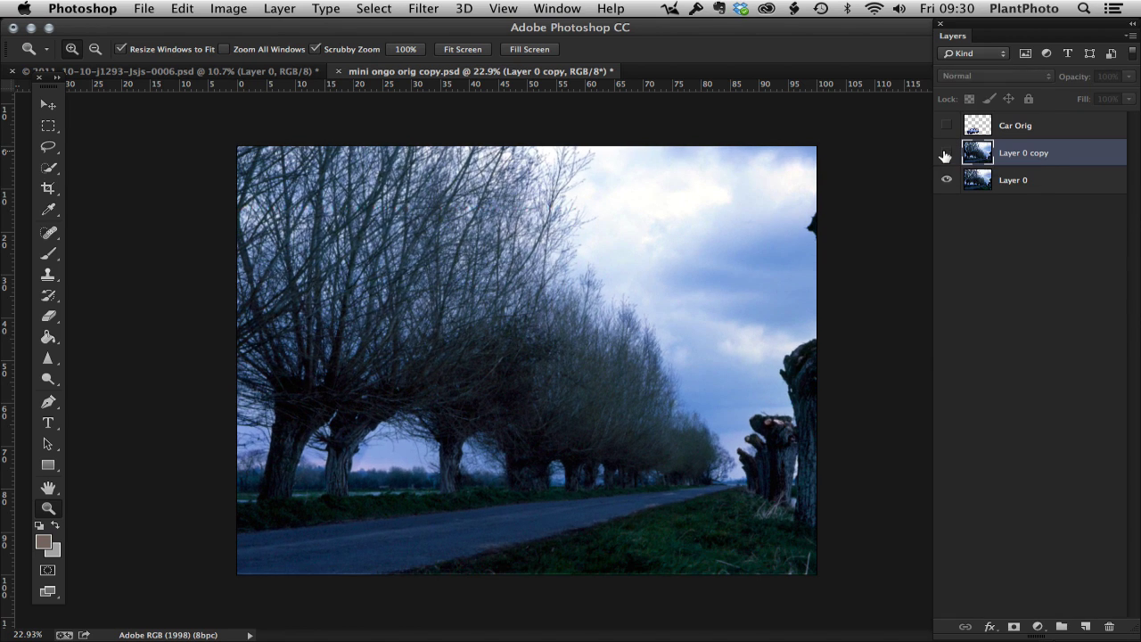
left_click(947, 153)
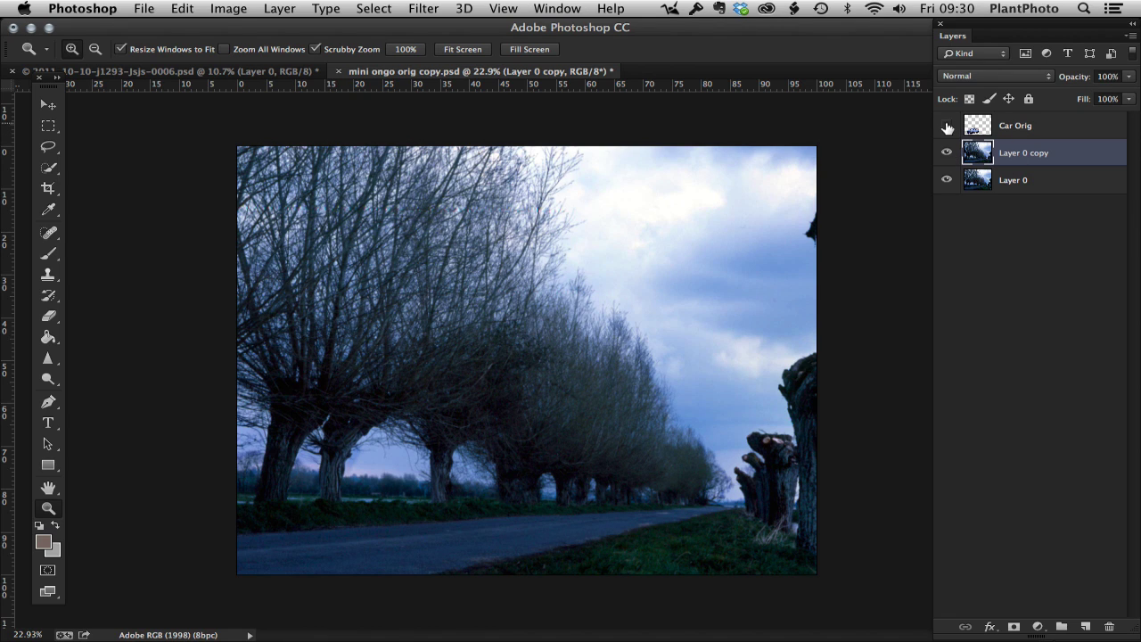
Show Car Orig, duplicate it as Car Orig copy, and hide the original car layer
left_click(946, 125)
left_click(1089, 134)
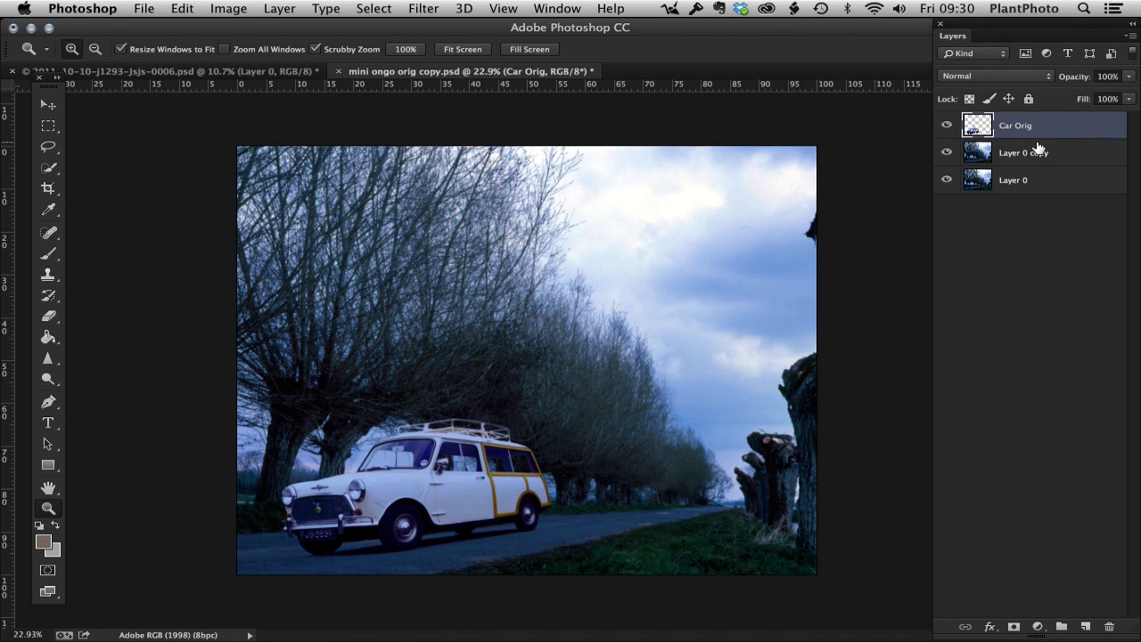
key("super+j")
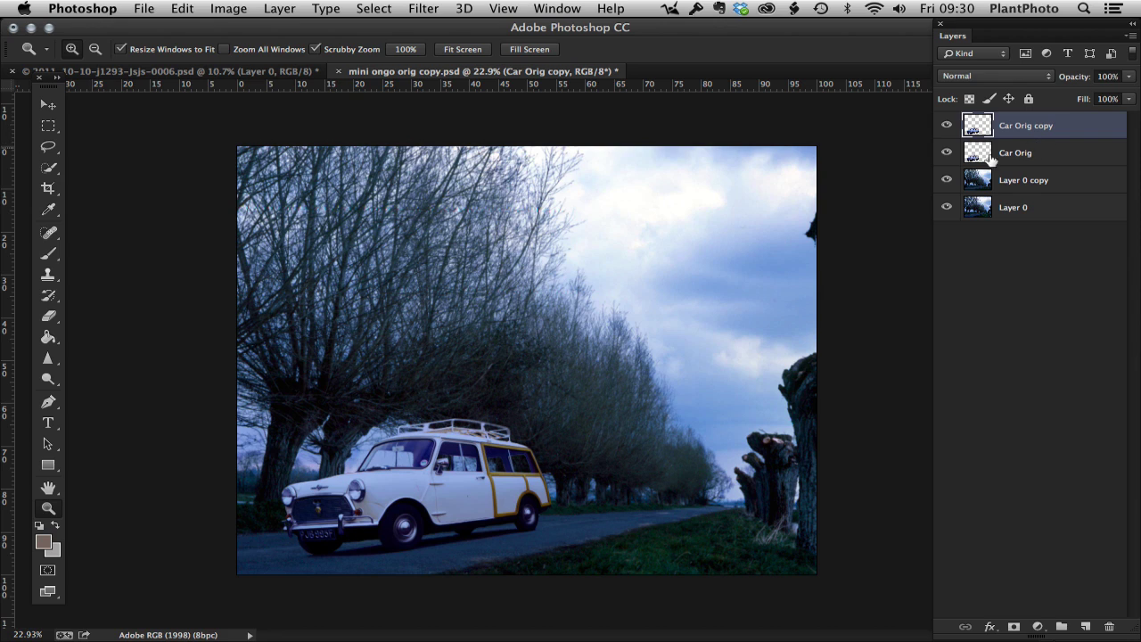
left_click(947, 153)
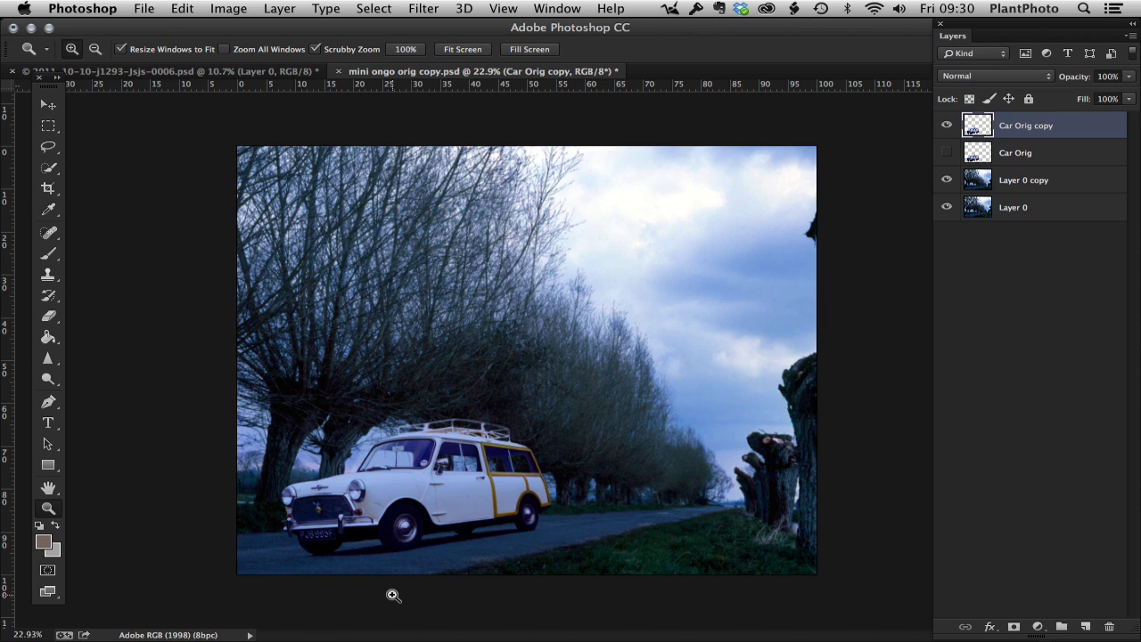
Start Perspective Warp on the car copy and fit a layout plane over the car's front
left_click(182, 9)
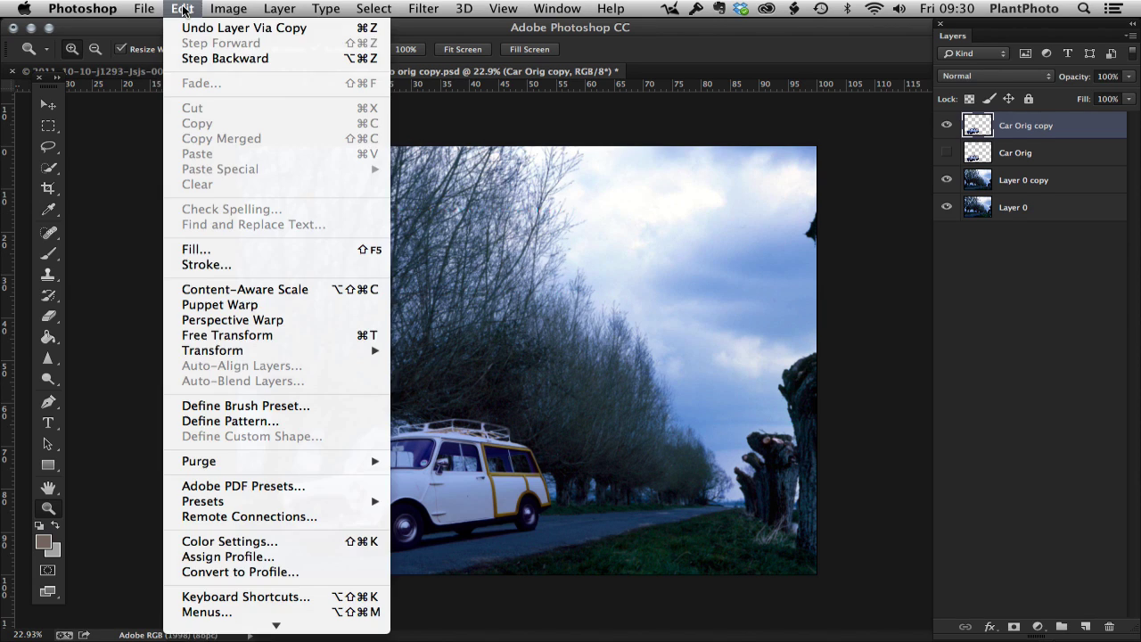
left_click(223, 319)
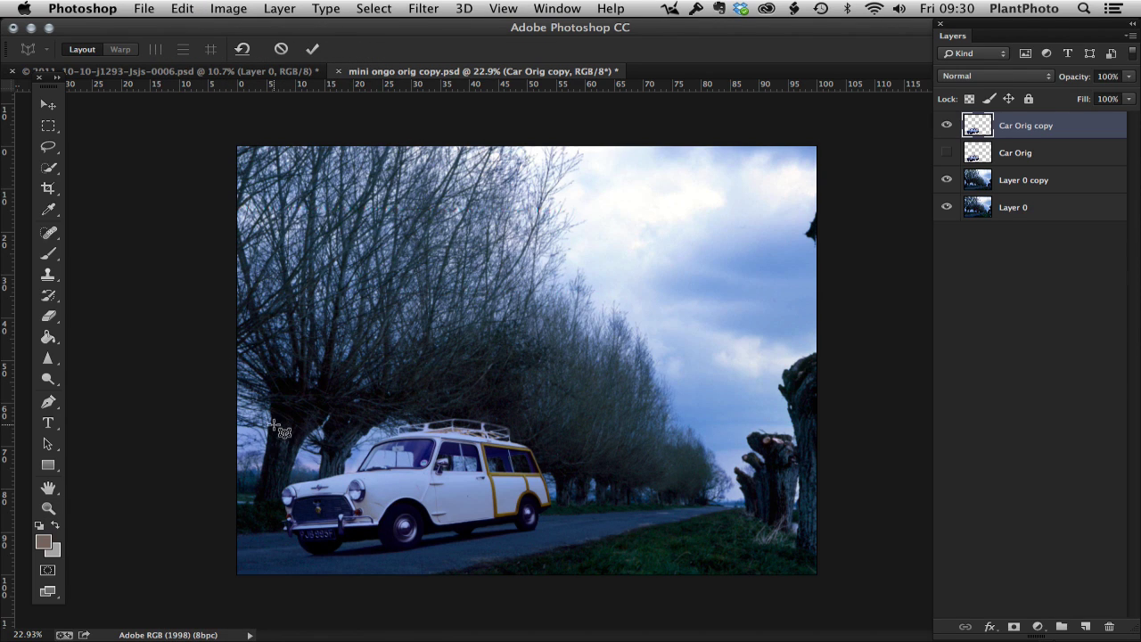
mouse_move(272, 413)
left_mouse_down()
mouse_move(347, 543)
mouse_move(382, 560)
left_mouse_up()
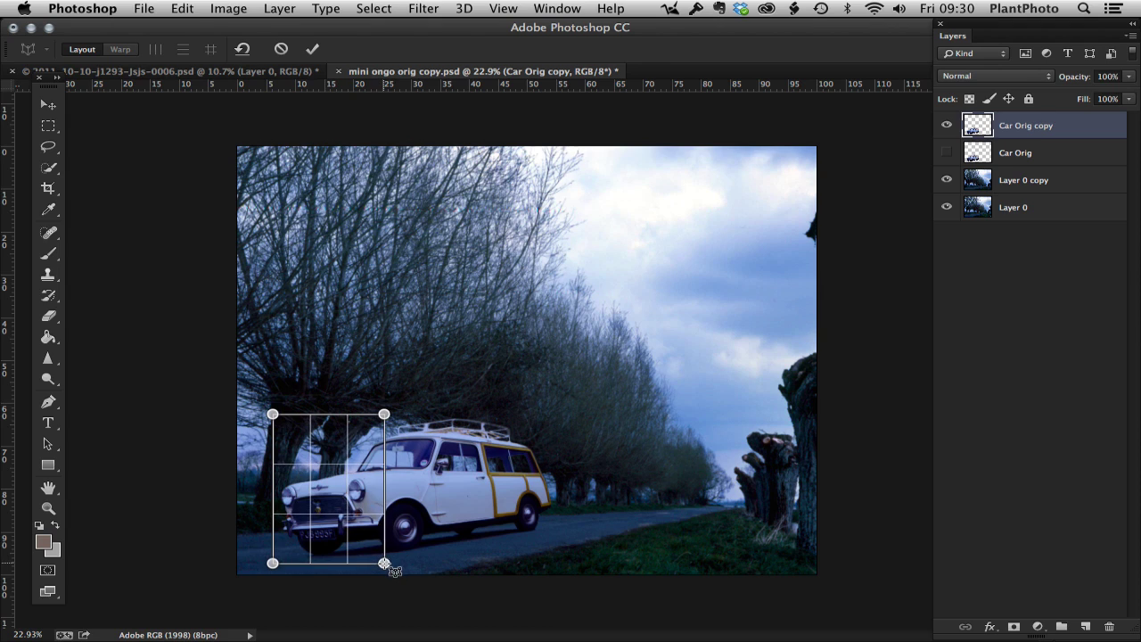
left_click_drag(383, 563, 389, 565)
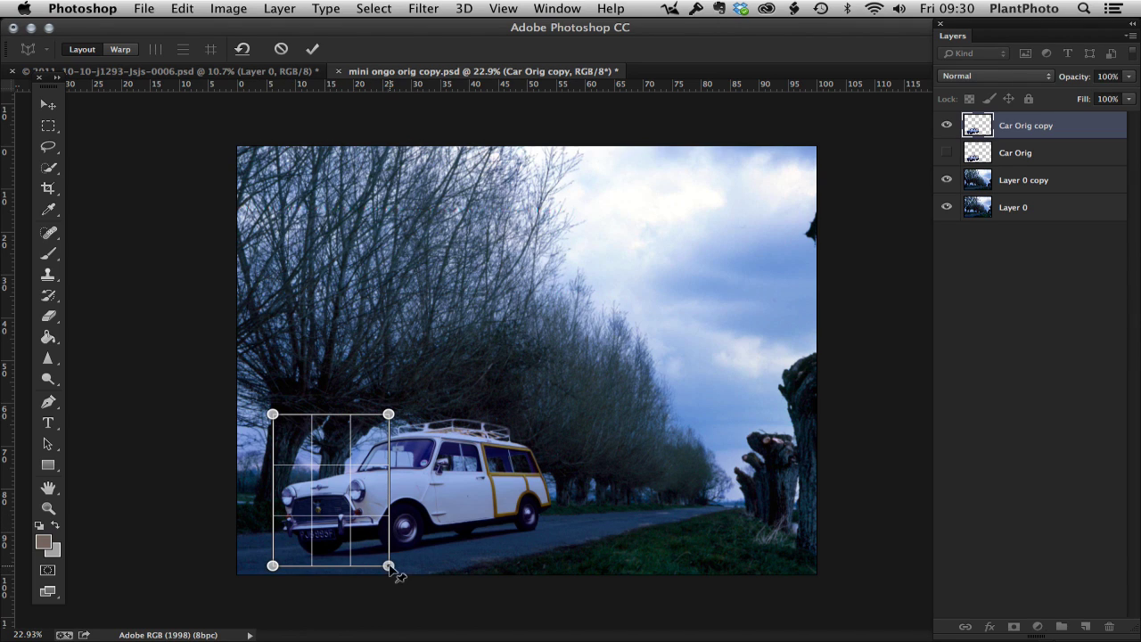
left_click_drag(388, 565, 391, 558)
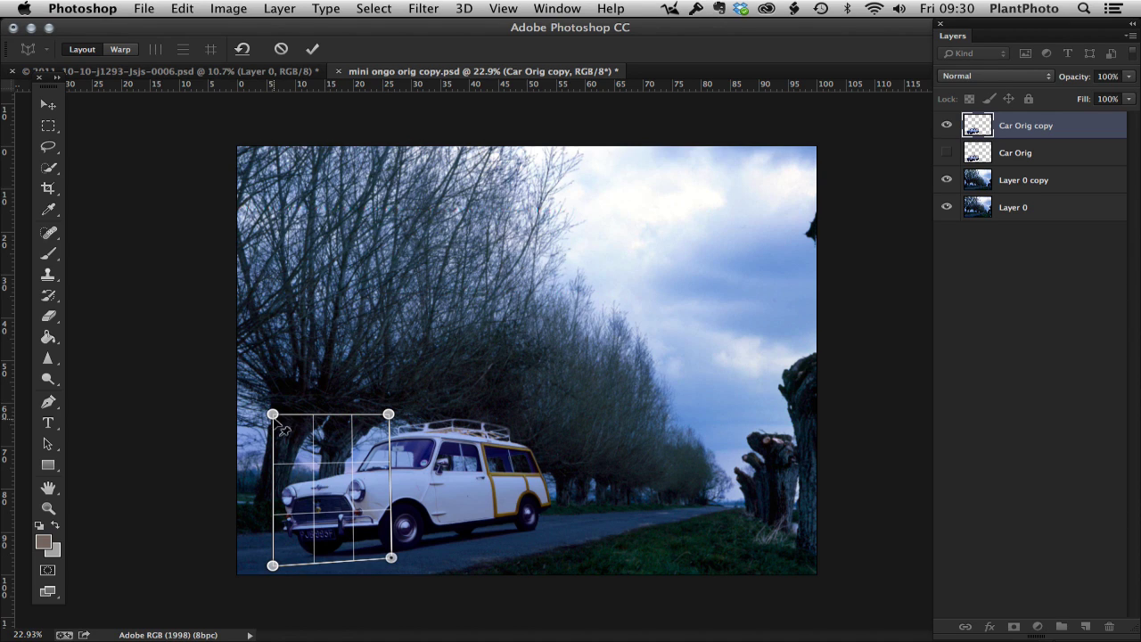
left_click_drag(271, 414, 270, 419)
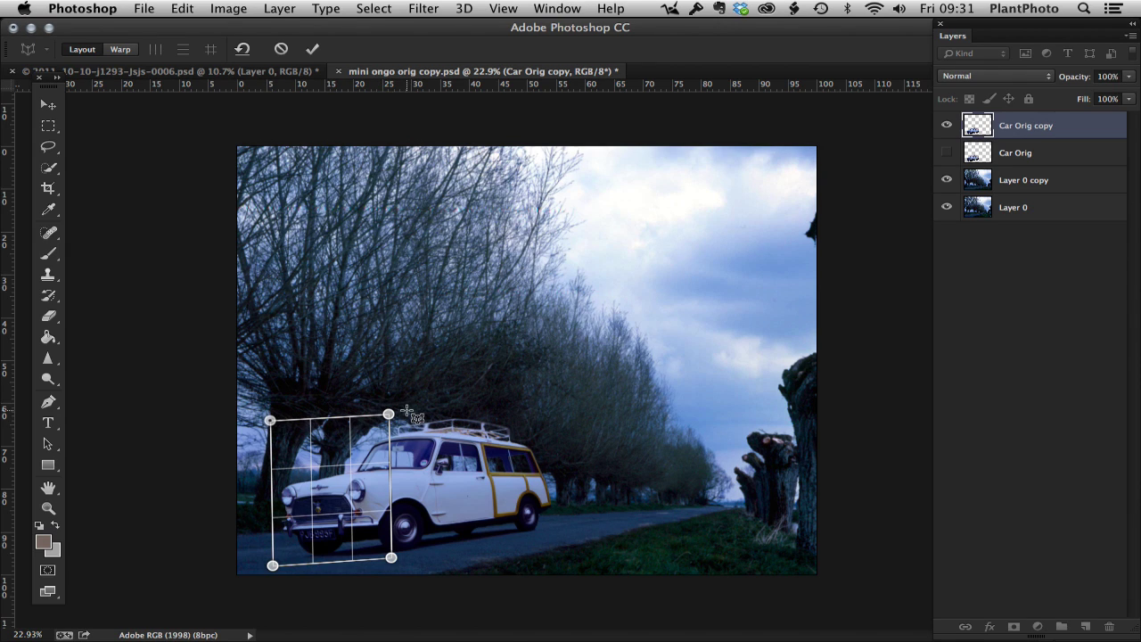
Add a second plane over the car's side, aligning its top edge with the roof
left_click_drag(405, 412, 574, 532)
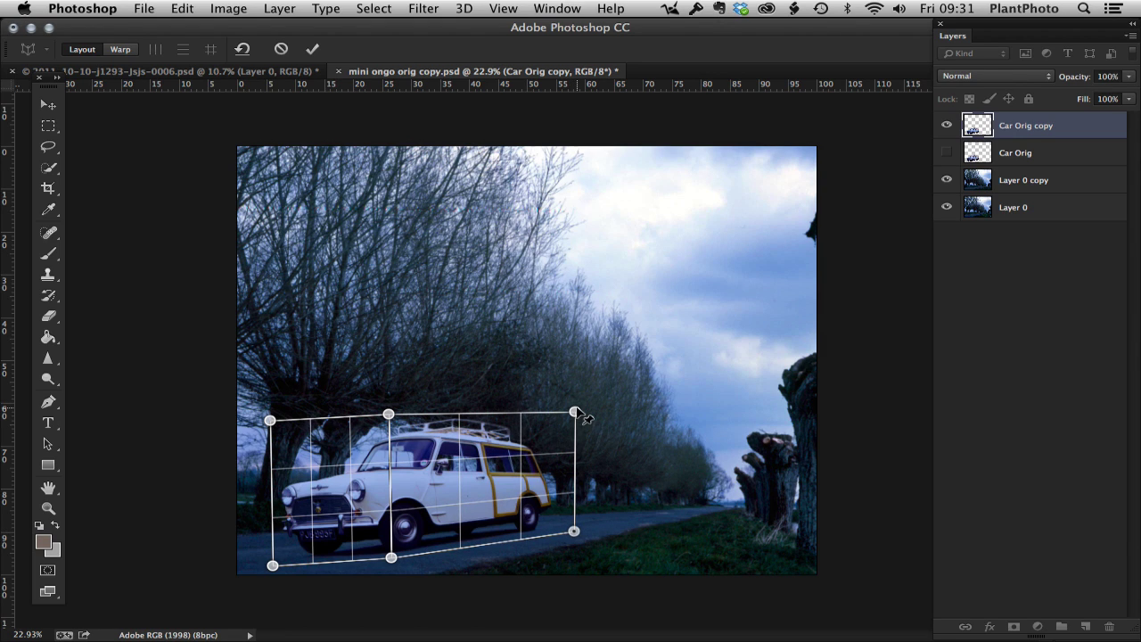
left_click_drag(575, 412, 571, 430)
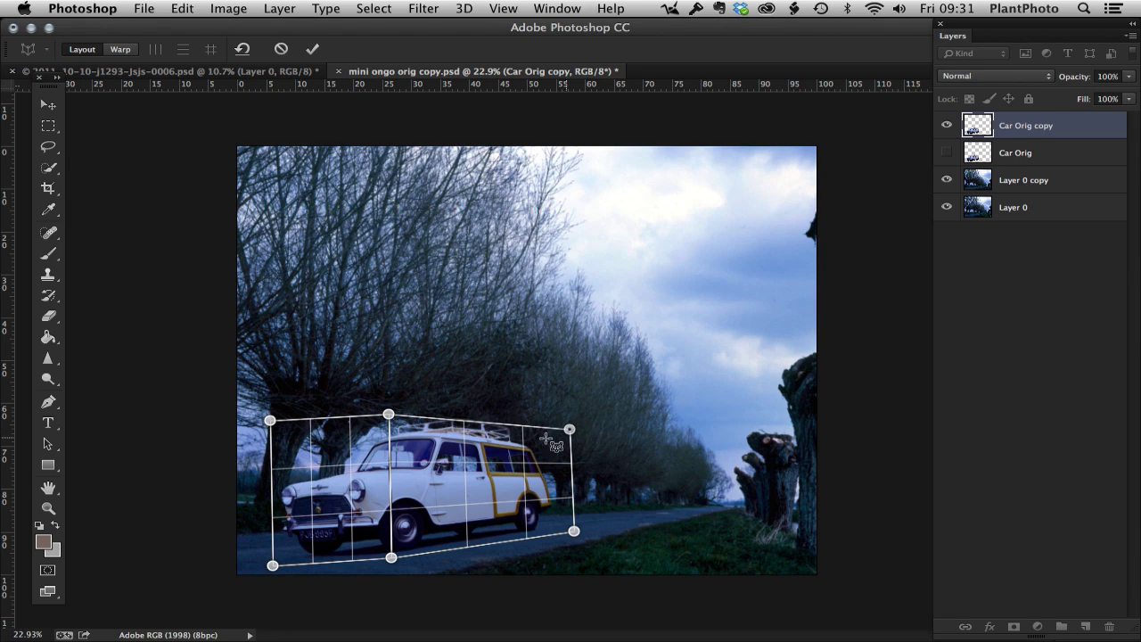
left_click_drag(498, 425, 499, 416)
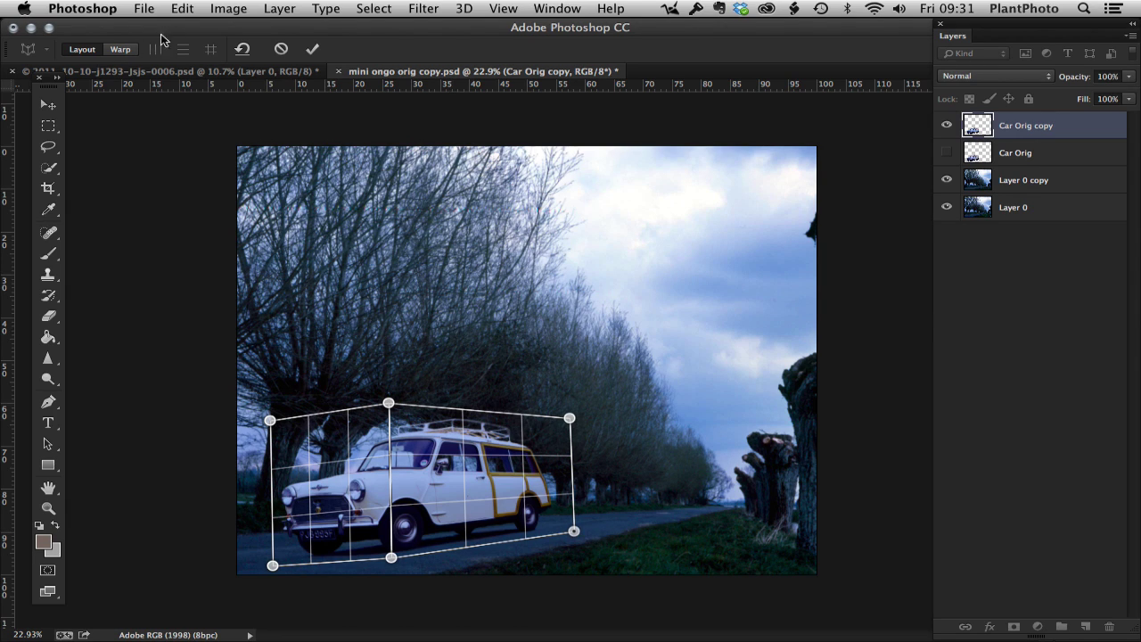
In Warp mode, lower the car's rear bottom corner and nudge the front top corner to re-angle it
left_click(129, 50)
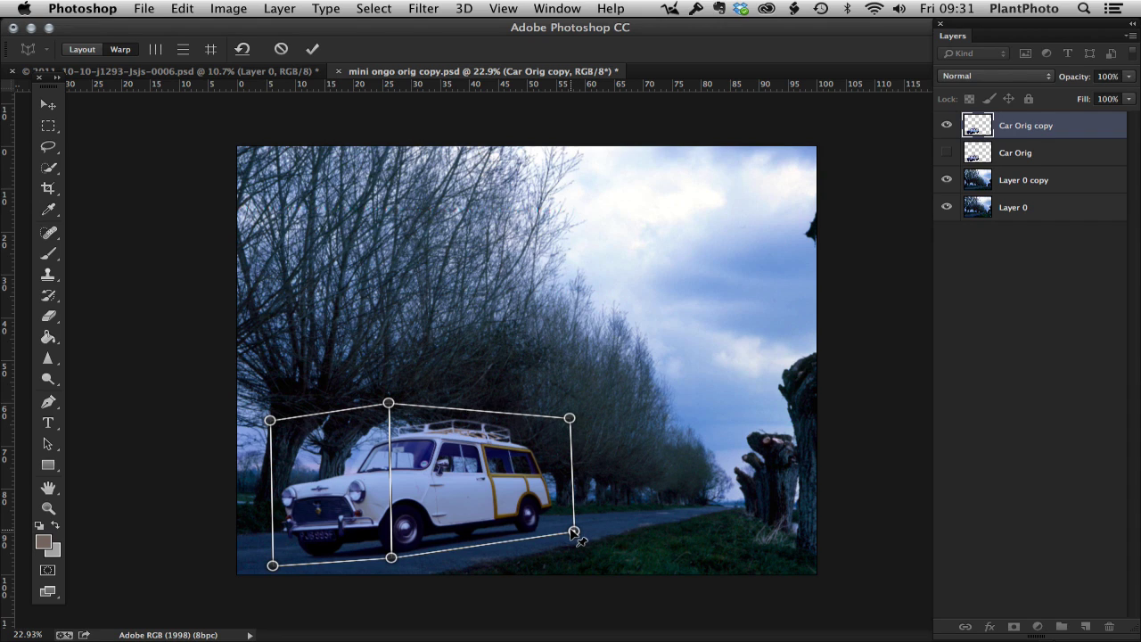
left_click_drag(574, 531, 574, 541)
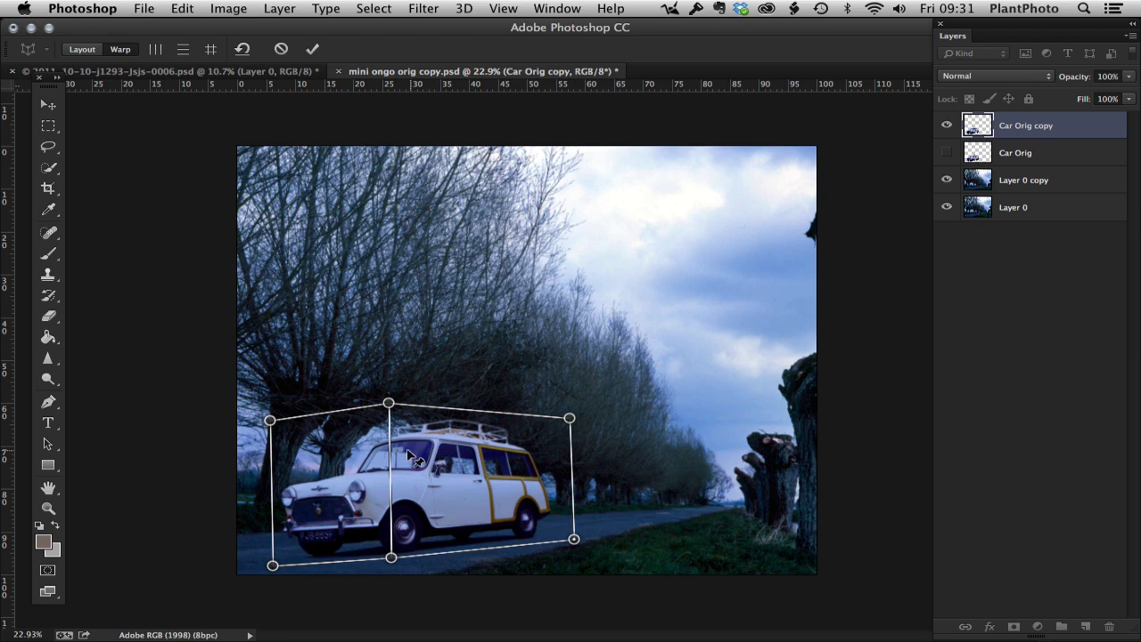
left_click_drag(275, 424, 277, 420)
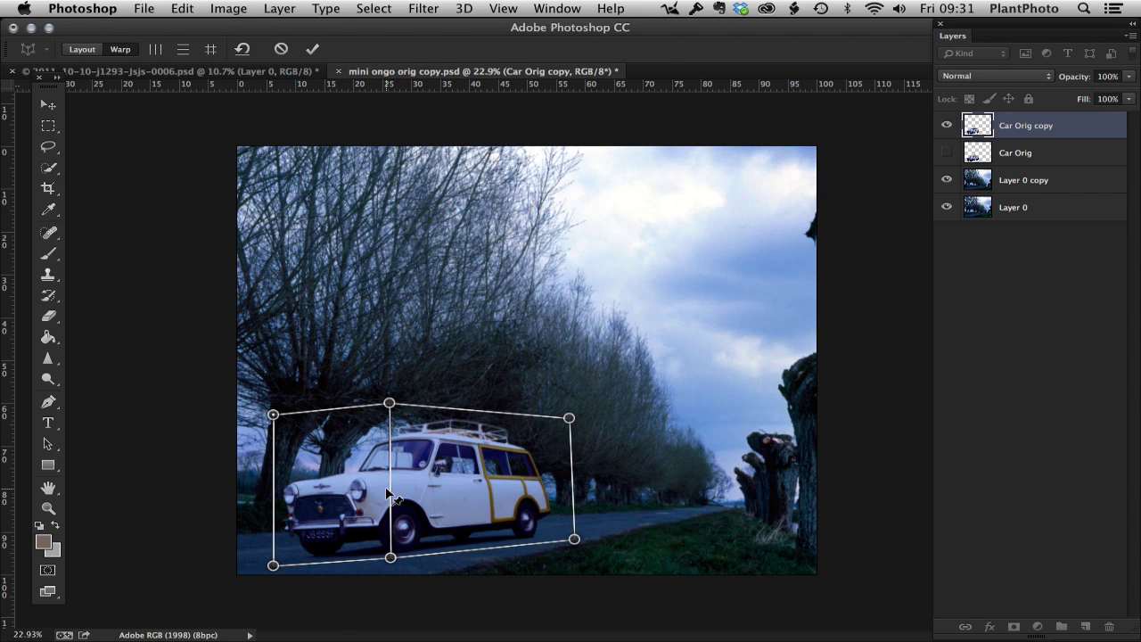
Commit the car's perspective warp, then toggle undo/redo to compare warped and original car
key("Return")
key("z")
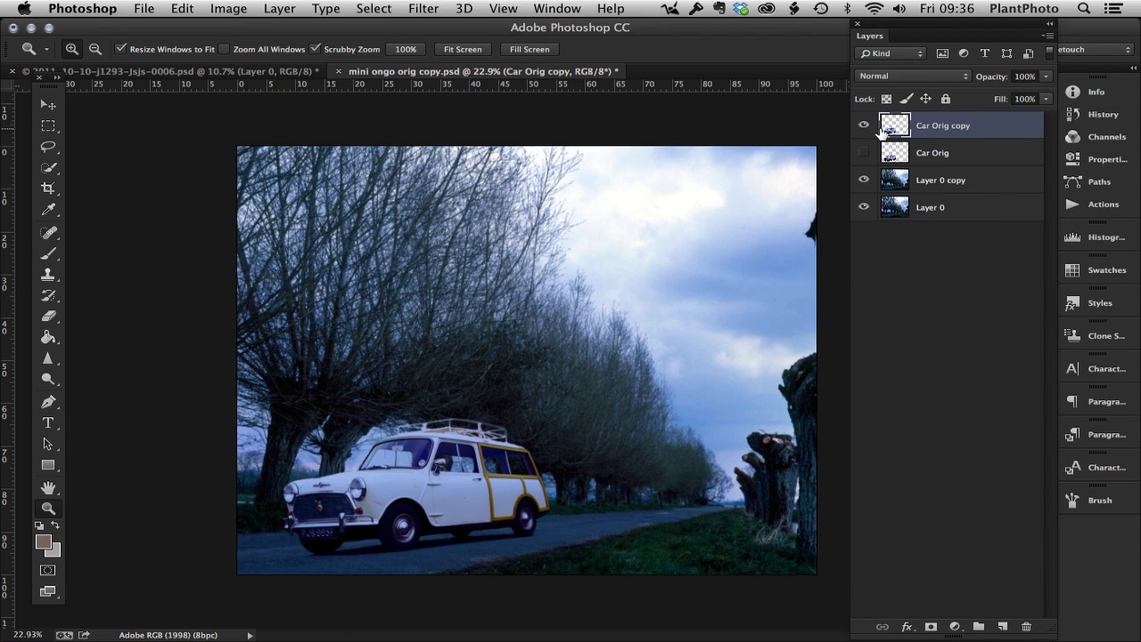
key("super+z")
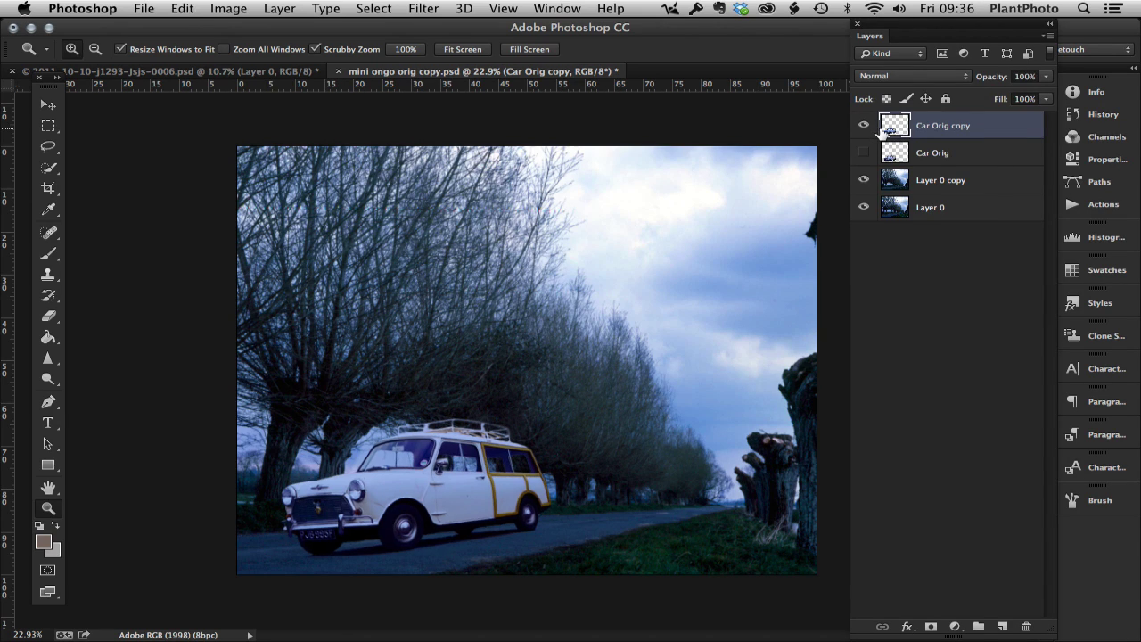
key("super+z")
key("super+z")
key("super+z")
key("super+z")
key("super+z")
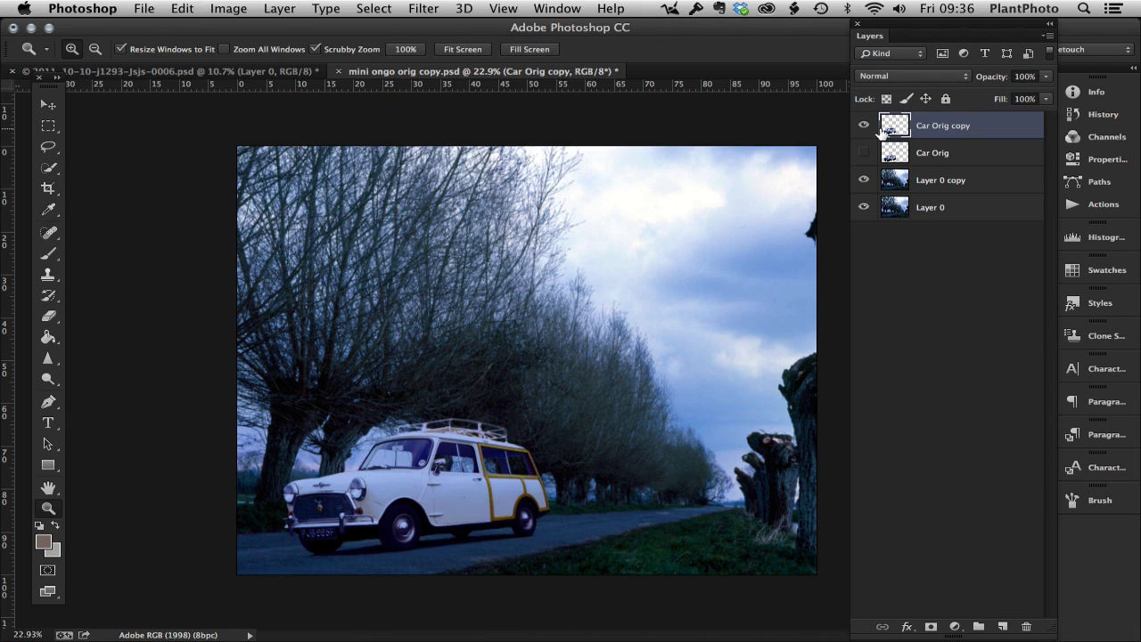
key("super+z")
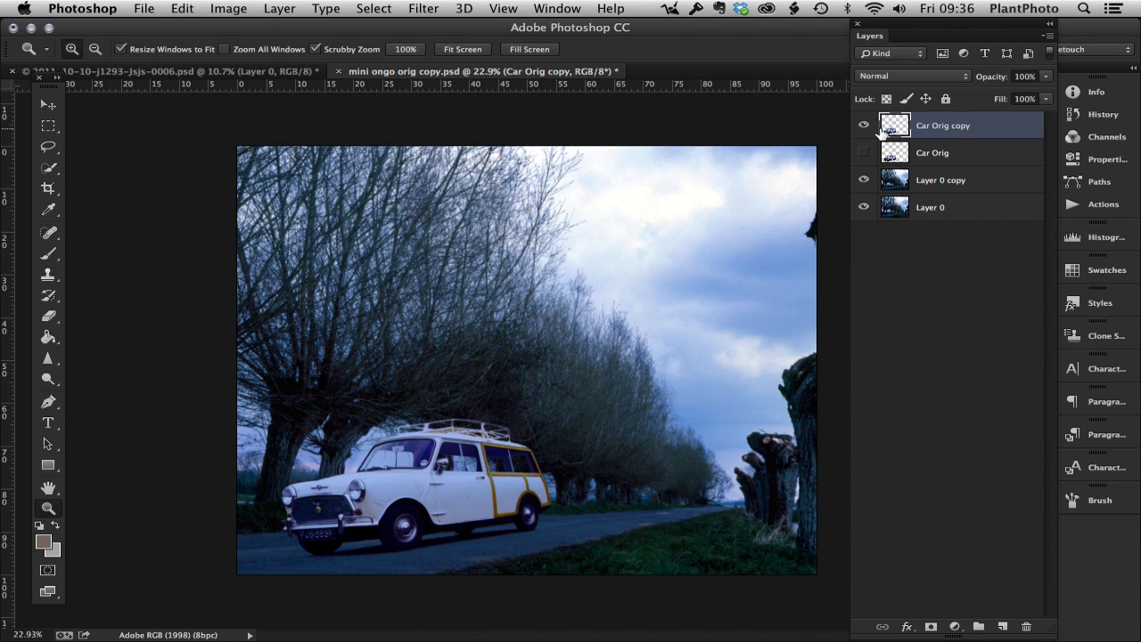
key("super+z")
key("super+z")
key("super+z")
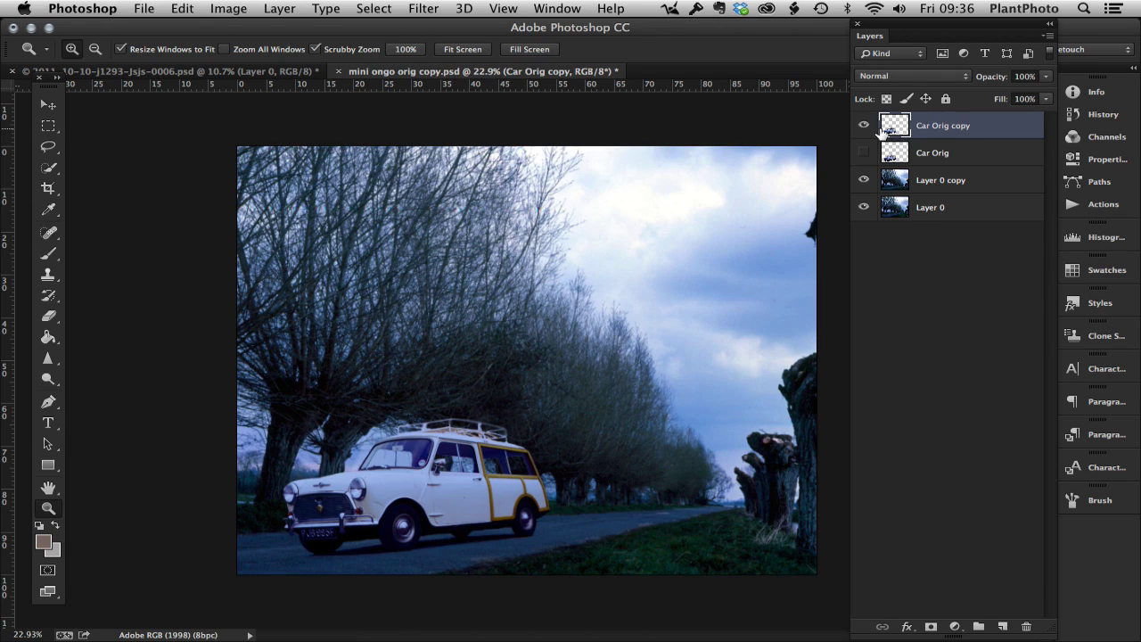
key("super+z")
key("super+z")
key("super+z")
key("super+z")
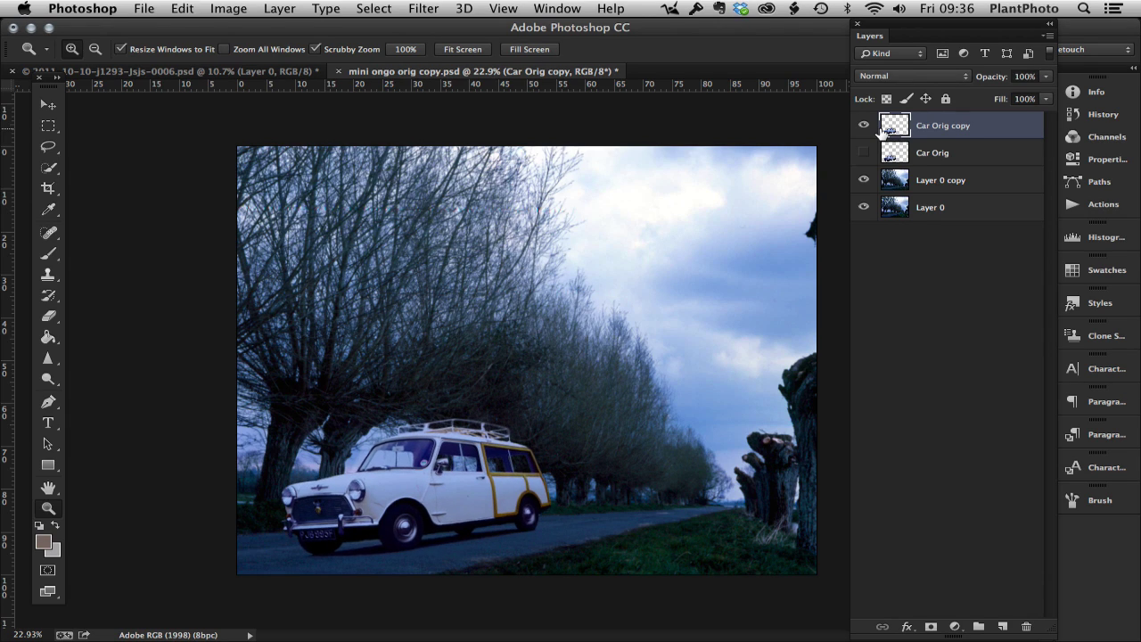